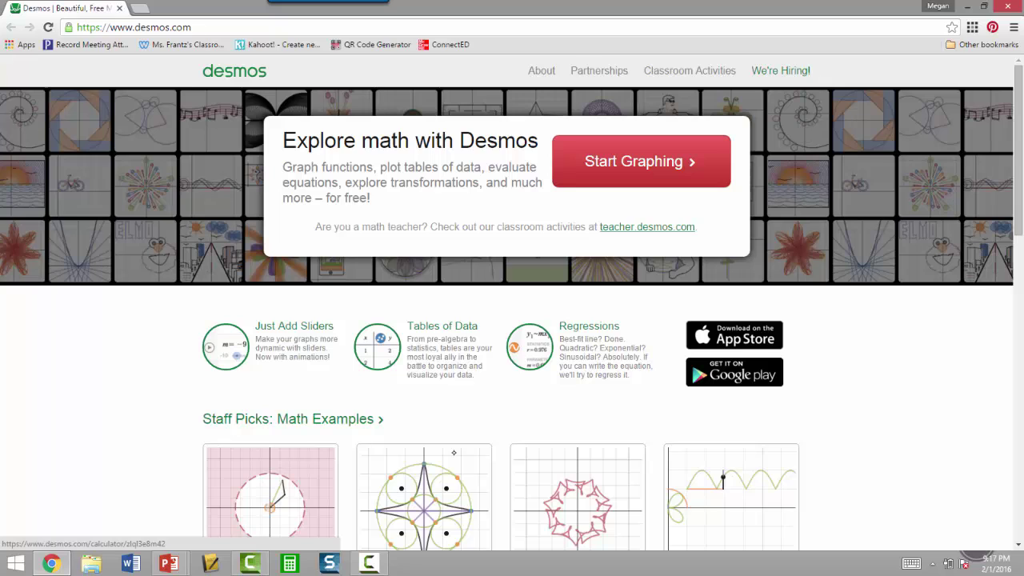
Start a blank Untitled Graph from the Desmos home page
{"action": "left_click", "coordinate": [589, 164]}
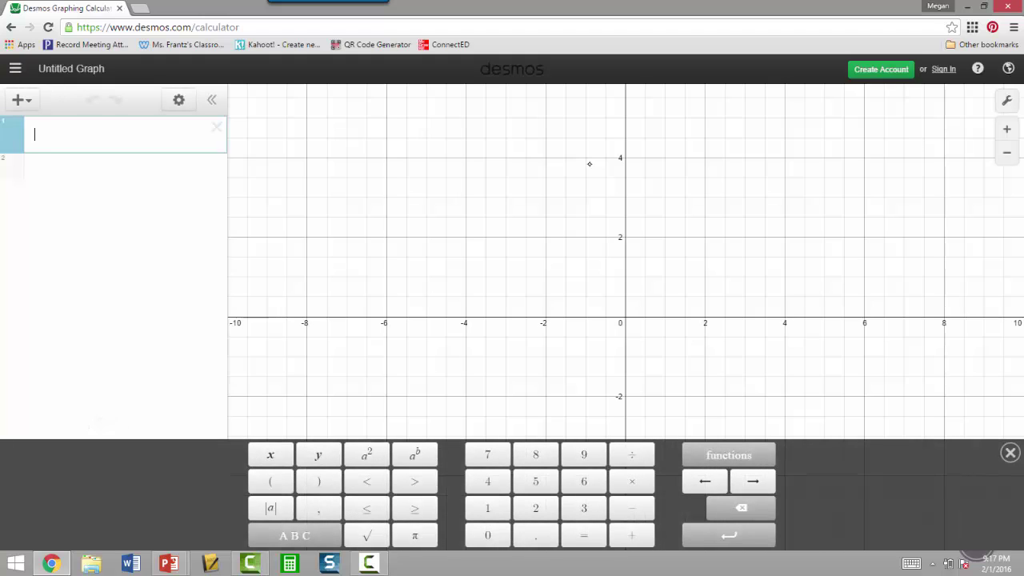
Switch from the browser back to the PowerPoint Best Fit Lines slide
{"action": "key", "text": "super+d"}
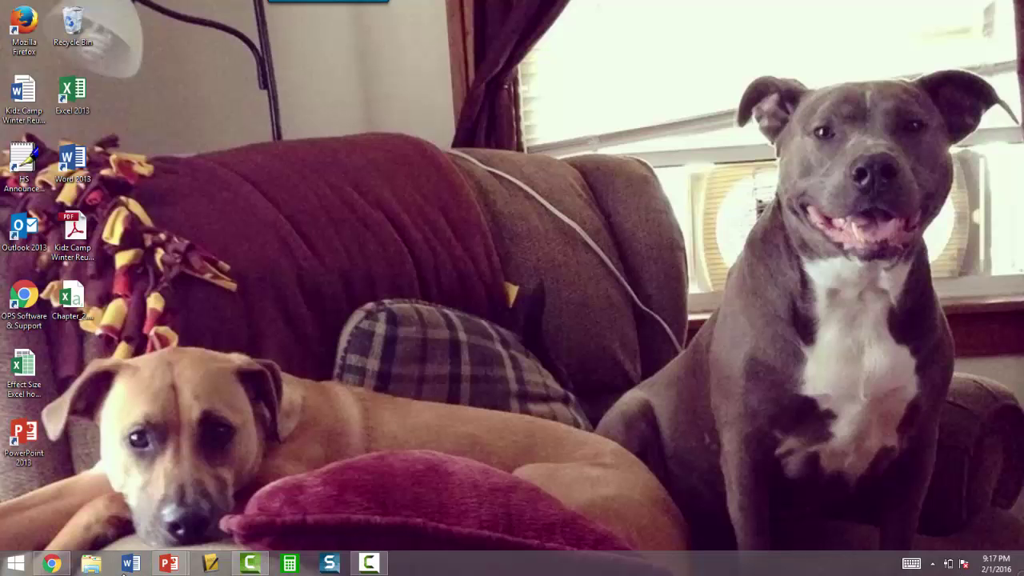
{"action": "key", "text": "super+e"}
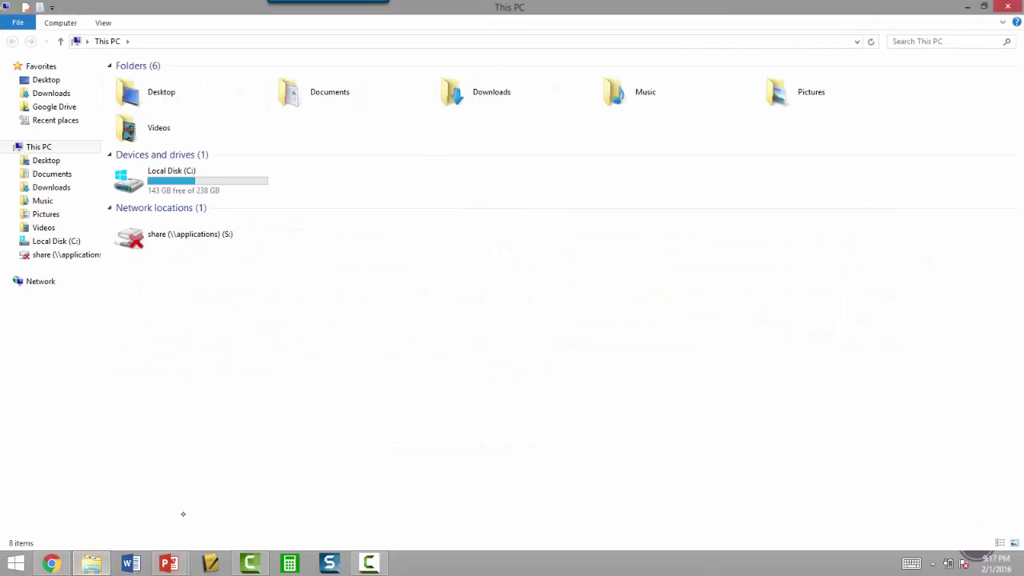
{"action": "mouse_move", "coordinate": [171, 565]}
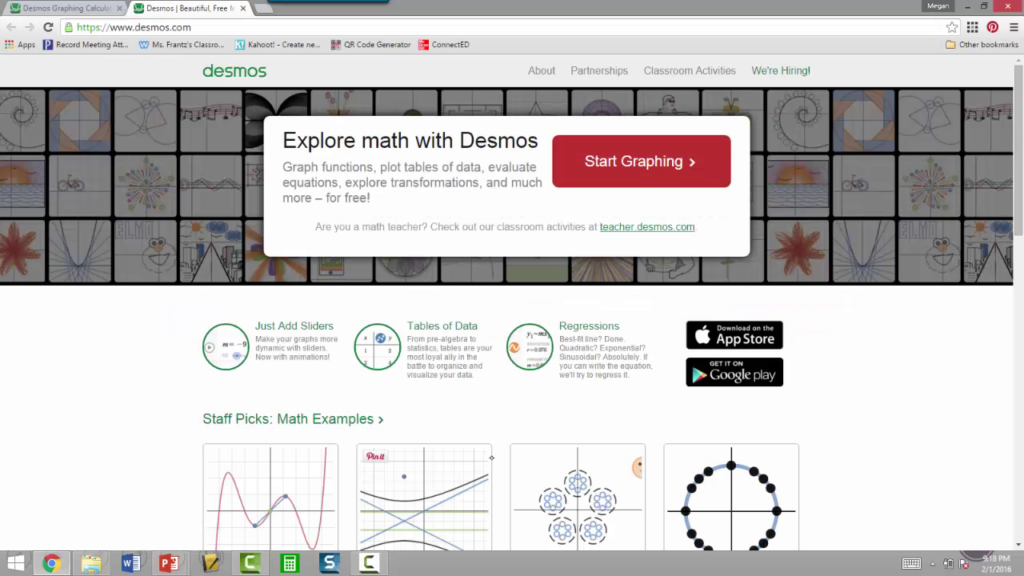
Open a fresh graphing calculator and add an empty table
{"action": "left_click", "coordinate": [588, 176]}
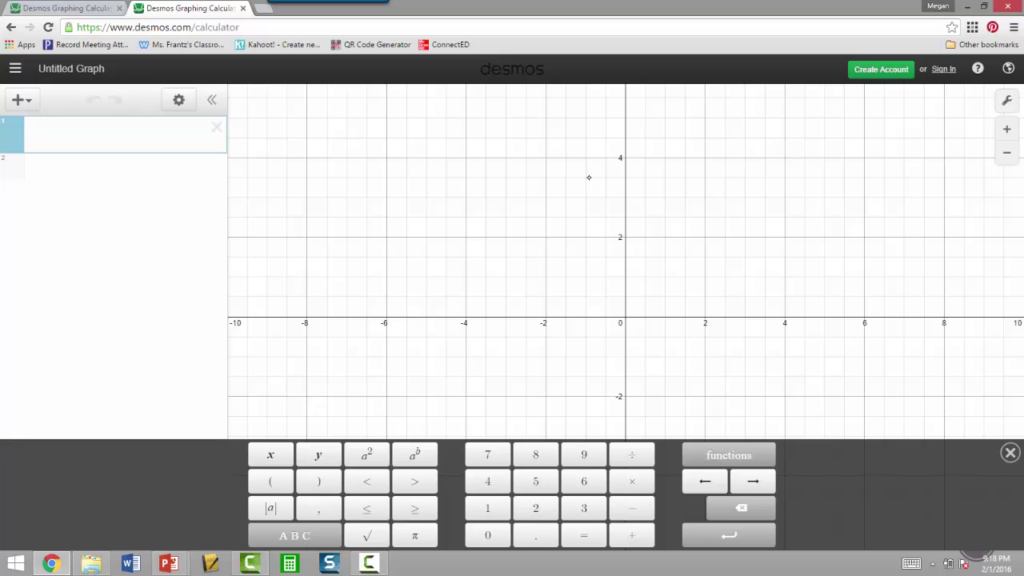
{"action": "left_click", "coordinate": [21, 101]}
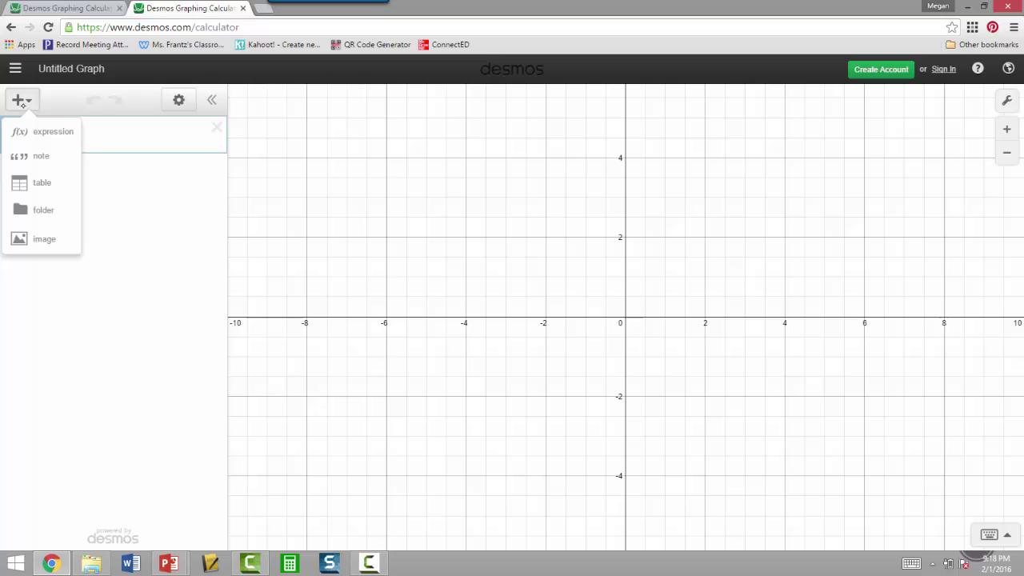
{"action": "left_click", "coordinate": [22, 184]}
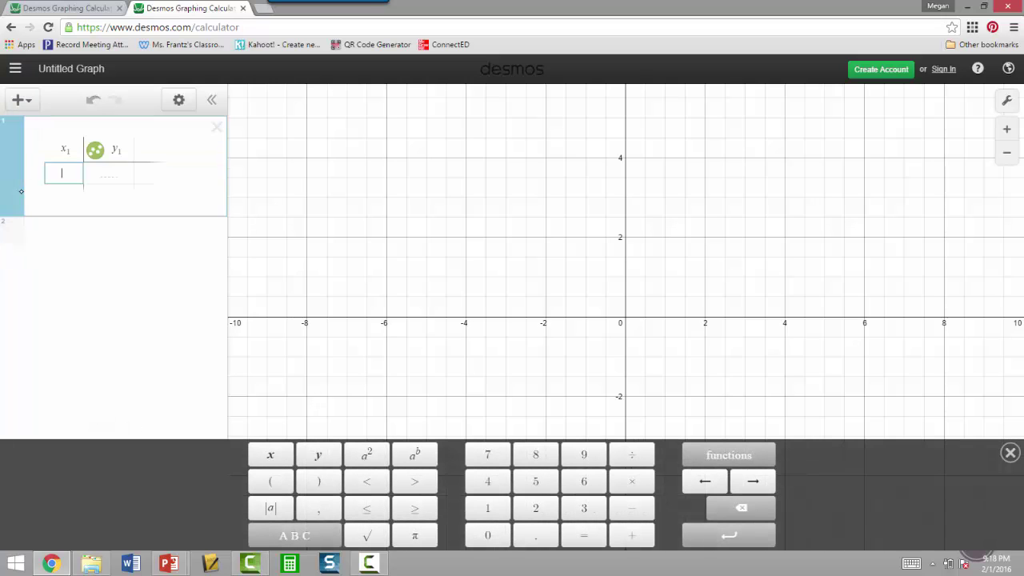
Enter 0 and 1 in the x1 column and auto-extend the rows toward 9
{"action": "type", "text": "0"}
{"action": "key", "text": "Return"}
{"action": "type", "text": "1"}
{"action": "key", "text": "Return"}
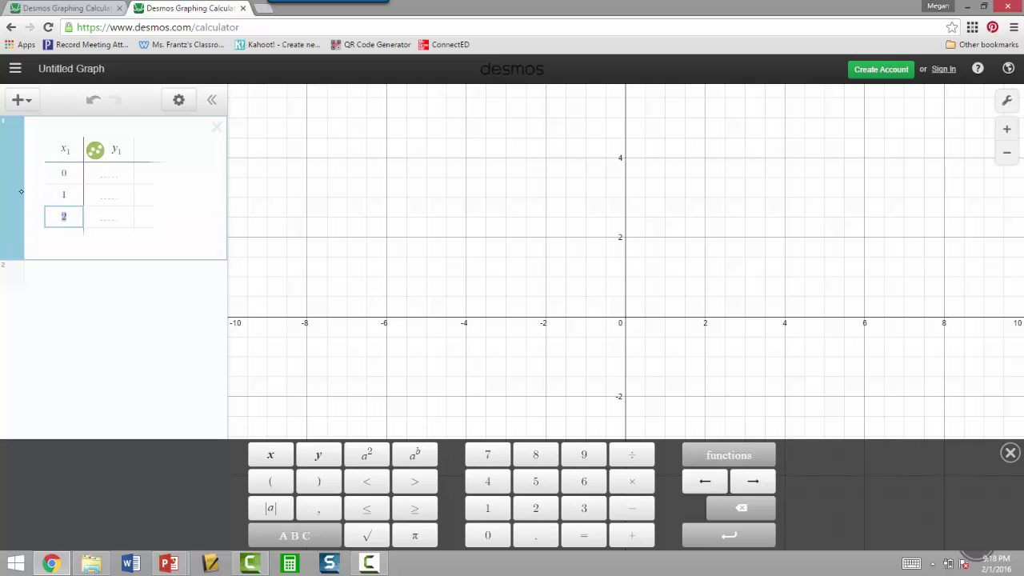
{"action": "key", "text": "Return"}
{"action": "key", "text": "Return"}
{"action": "key", "text": "Return"}
{"action": "key", "text": "Return"}
{"action": "key", "text": "Return"}
{"action": "key", "text": "Return"}
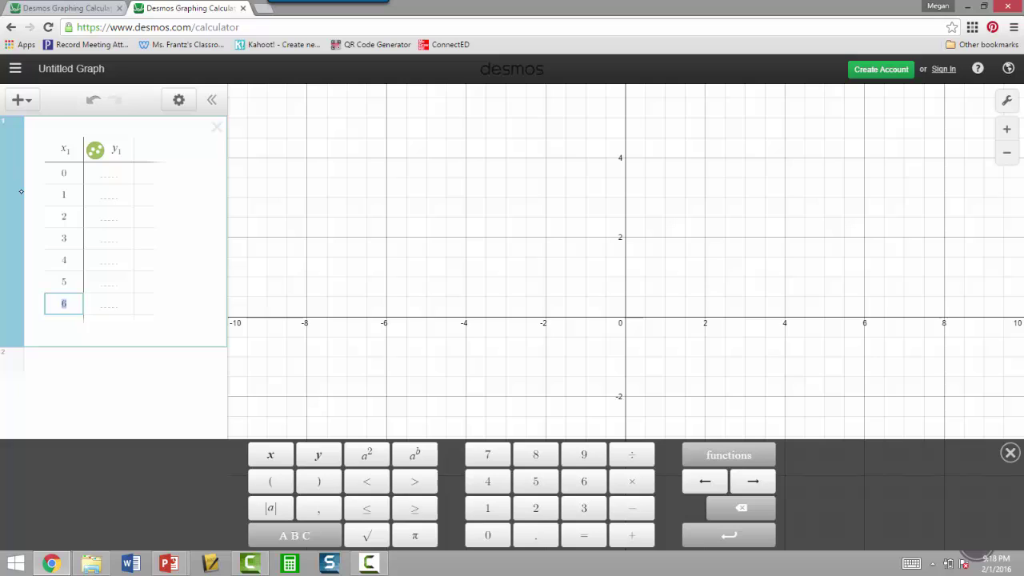
{"action": "key", "text": "Return"}
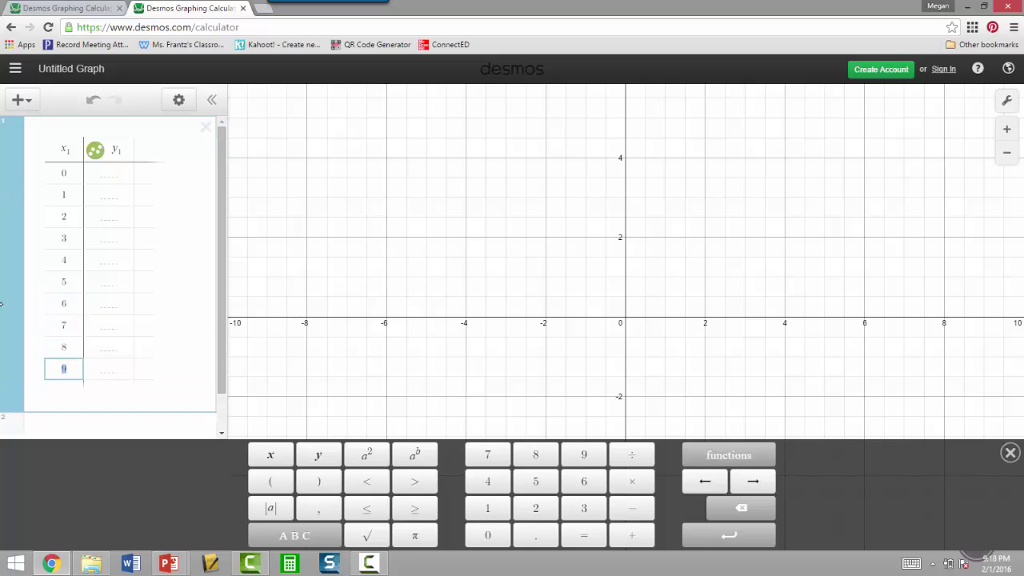
View the movie income table on PowerPoint slide 4, then return to Desmos in Chrome
{"action": "left_click", "coordinate": [168, 563]}
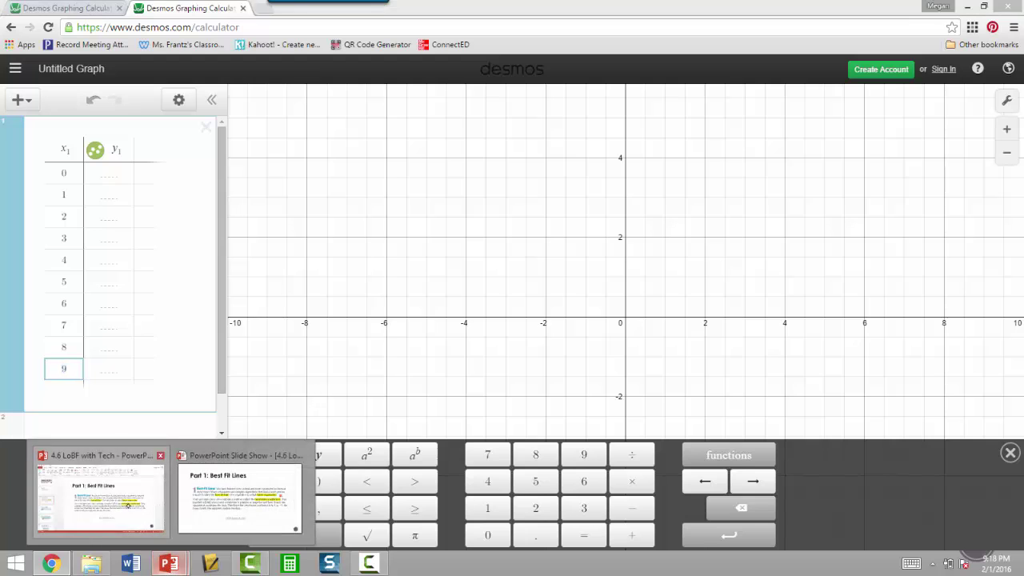
{"action": "left_click", "coordinate": [240, 486]}
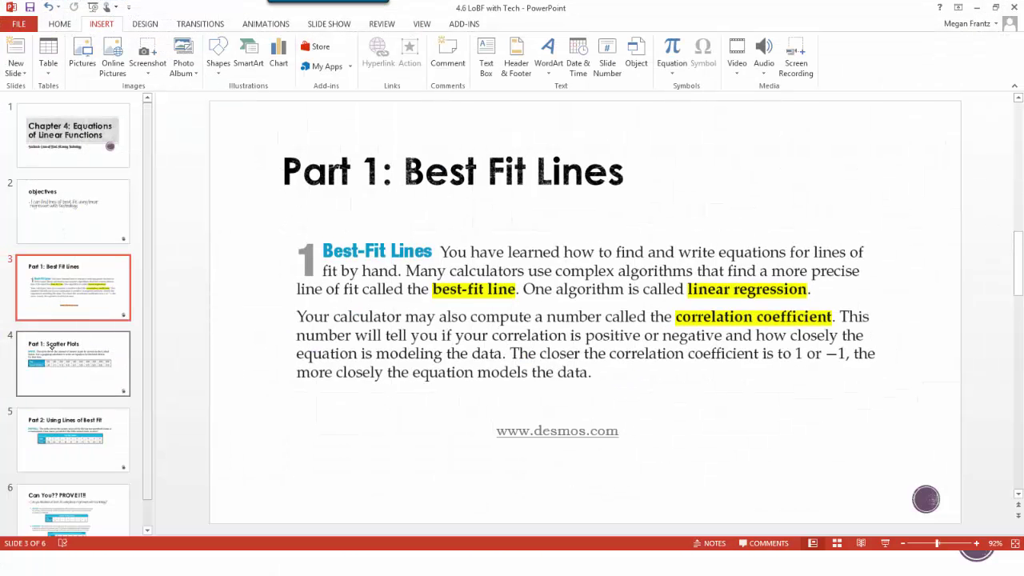
{"action": "left_click", "coordinate": [51, 346]}
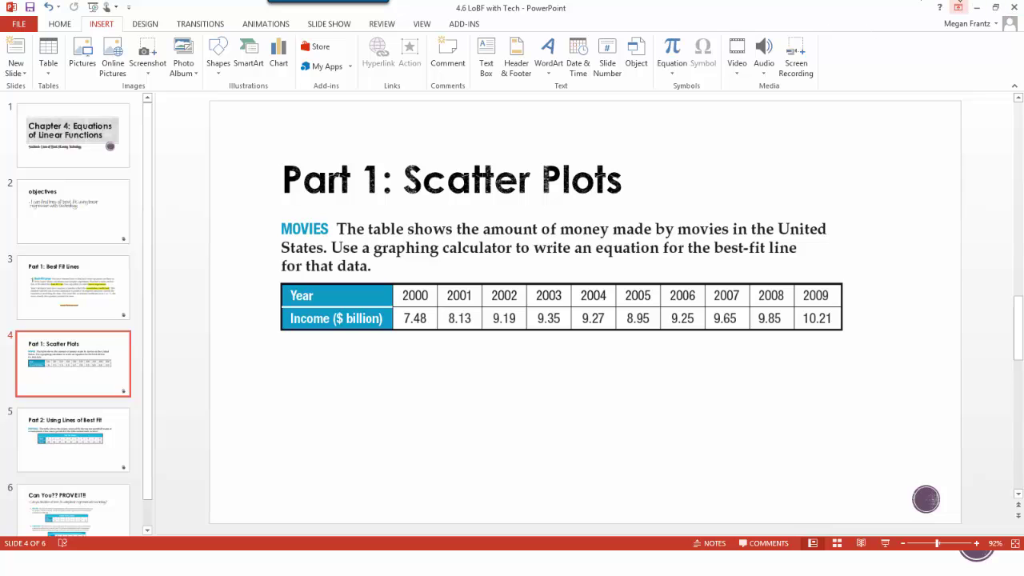
{"action": "left_click", "coordinate": [976, 8]}
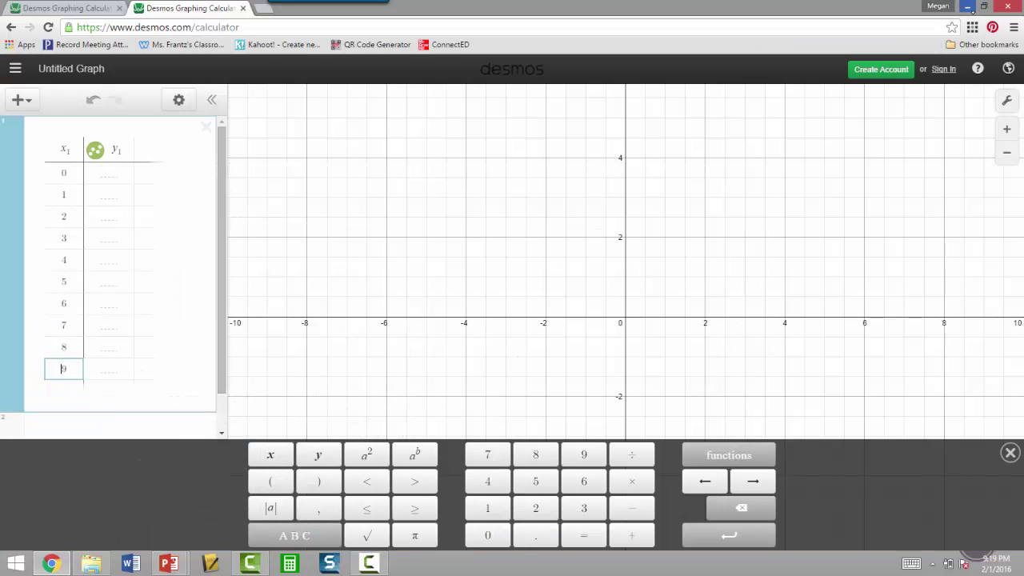
Enter the first five y1 incomes: 7.48, 8.13, 9.19, 9.35, 9.27
{"action": "left_click", "coordinate": [105, 173]}
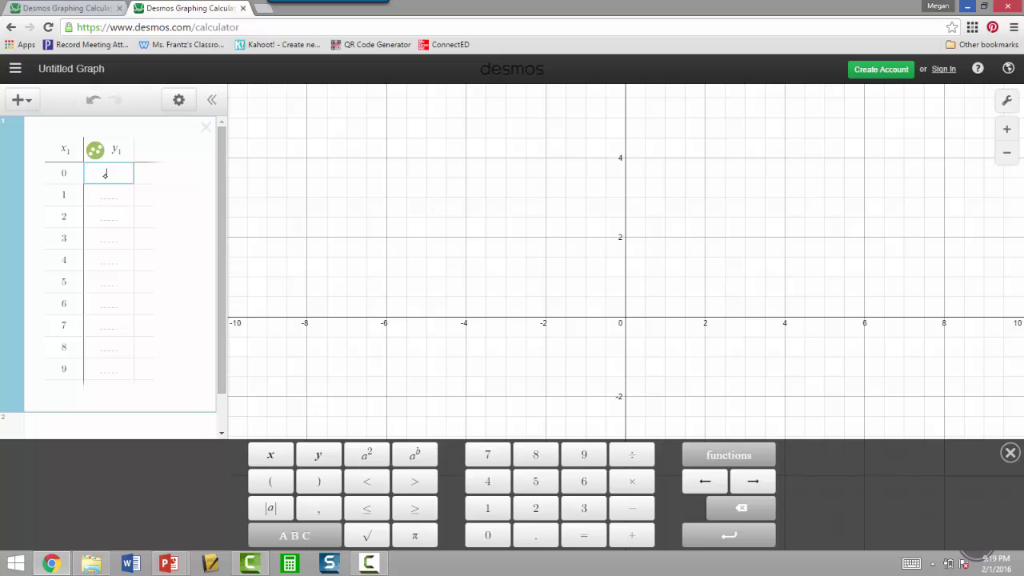
{"action": "type", "text": "-18"}
{"action": "key", "text": "Return"}
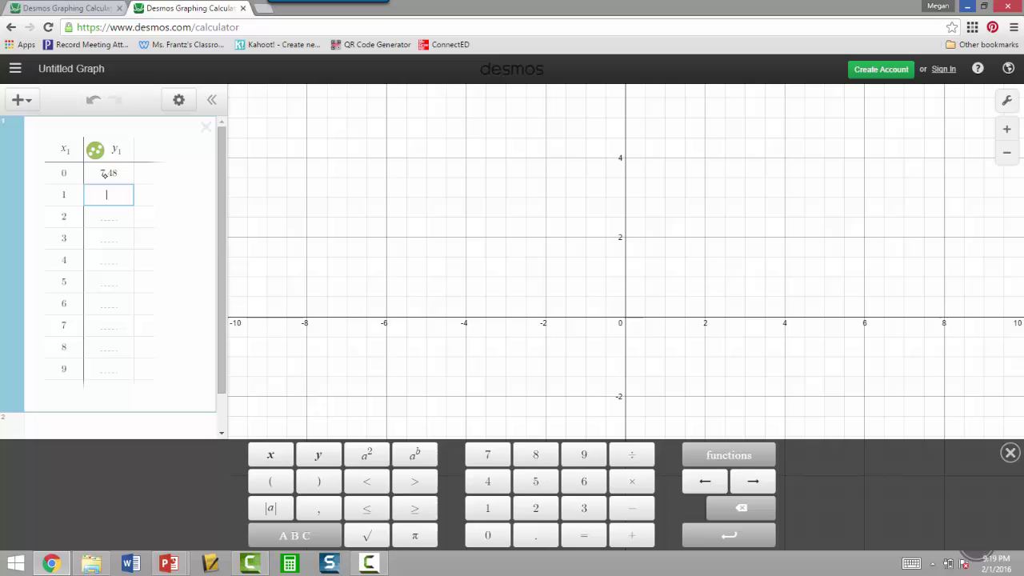
{"action": "type", "text": "8.13"}
{"action": "key", "text": "Return"}
{"action": "type", "text": "9.19"}
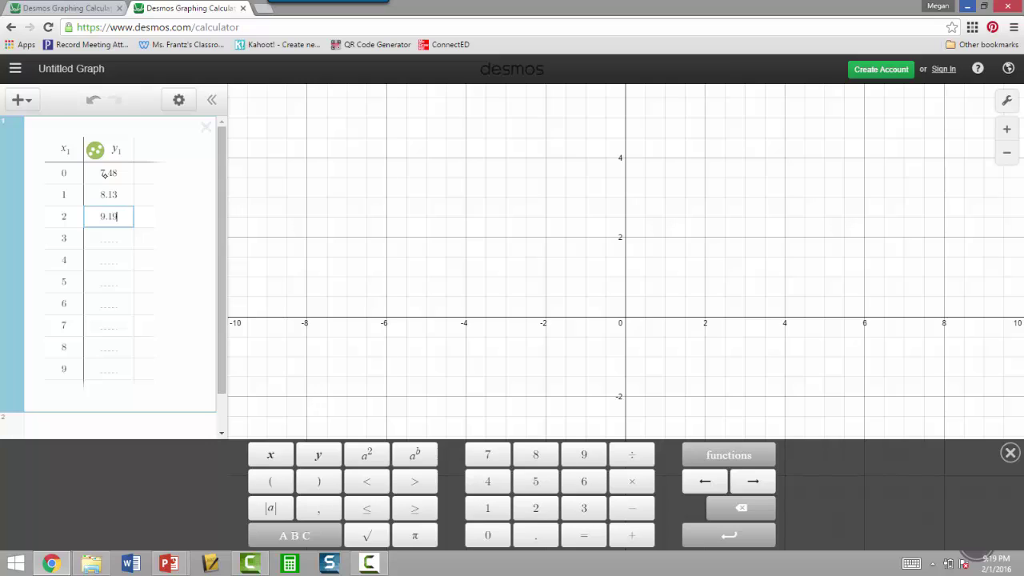
{"action": "key", "text": "Return"}
{"action": "type", "text": "9.37"}
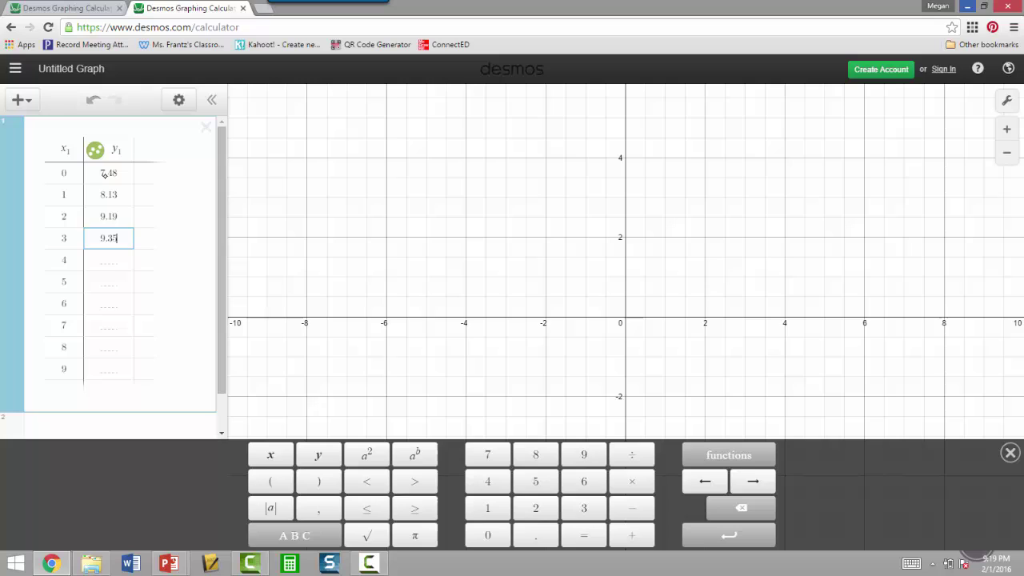
{"action": "key", "text": "Return"}
{"action": "type", "text": "9.27"}
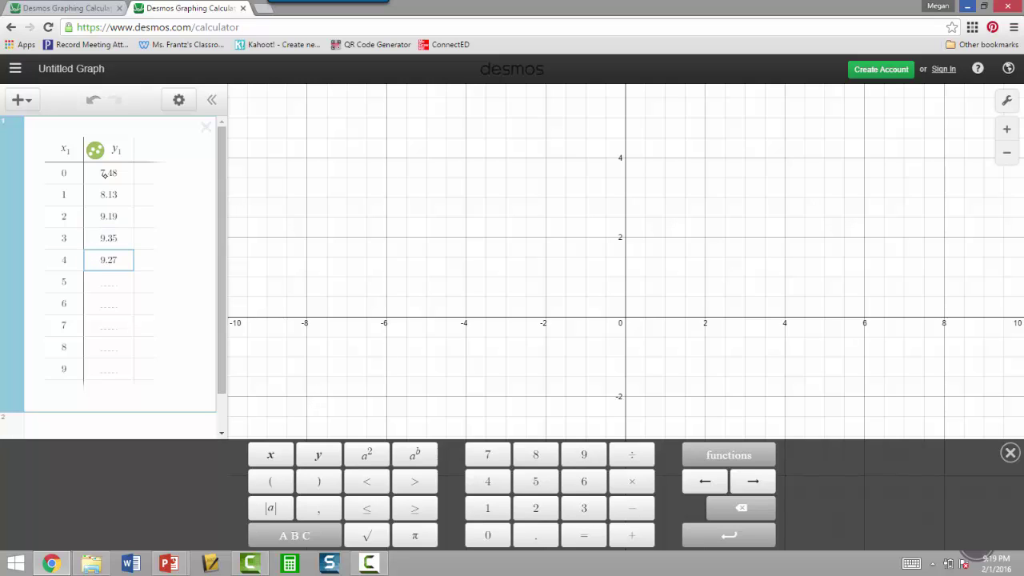
{"action": "key", "text": "Return"}
Enter the remaining y1 incomes: 8.95, 9.25, 9.65, 9.85, 10.21
{"action": "type", "text": "8.97"}
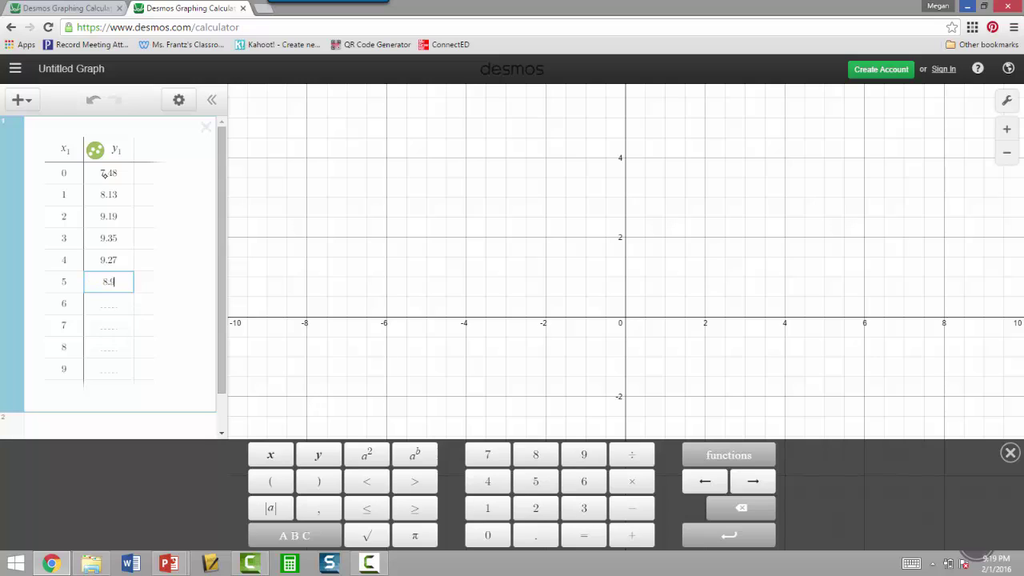
{"action": "key", "text": "Return"}
{"action": "type", "text": "9.25"}
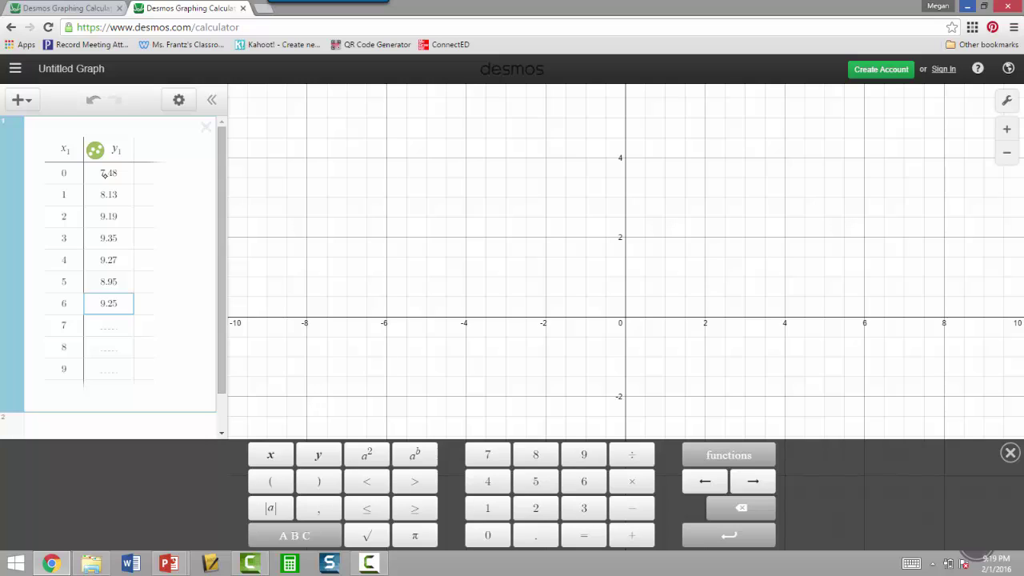
{"action": "key", "text": "Return"}
{"action": "type", "text": "9.65"}
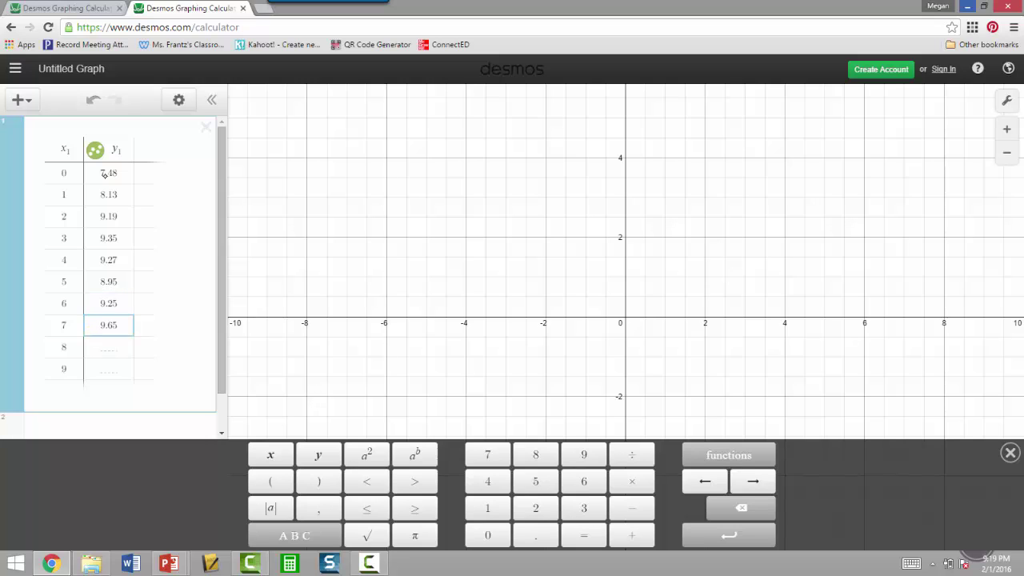
{"action": "key", "text": "Return"}
{"action": "type", "text": "9.87"}
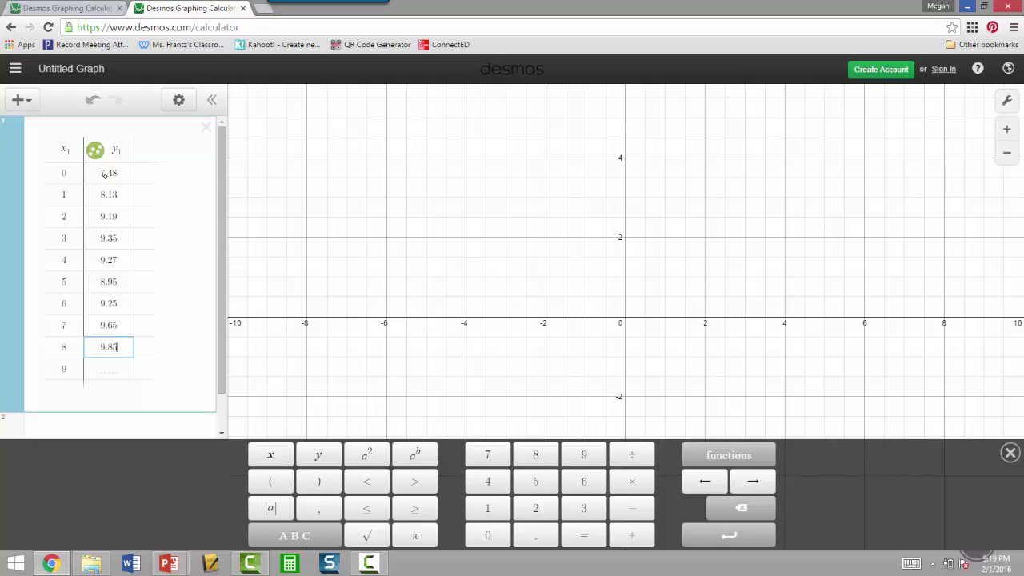
{"action": "key", "text": "Return"}
{"action": "type", "text": "1"}
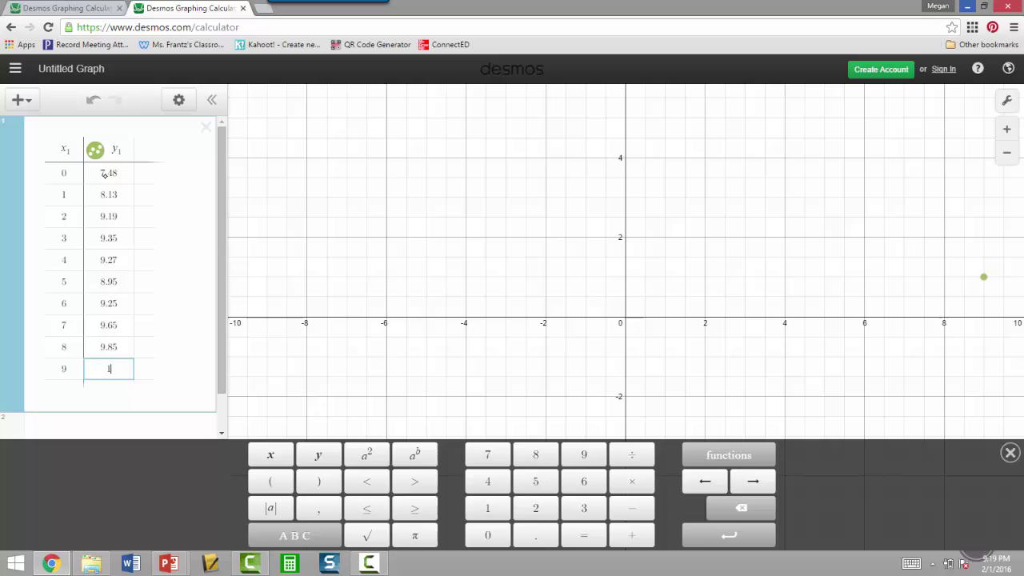
{"action": "type", "text": "0.21"}
{"action": "key", "text": "Return"}
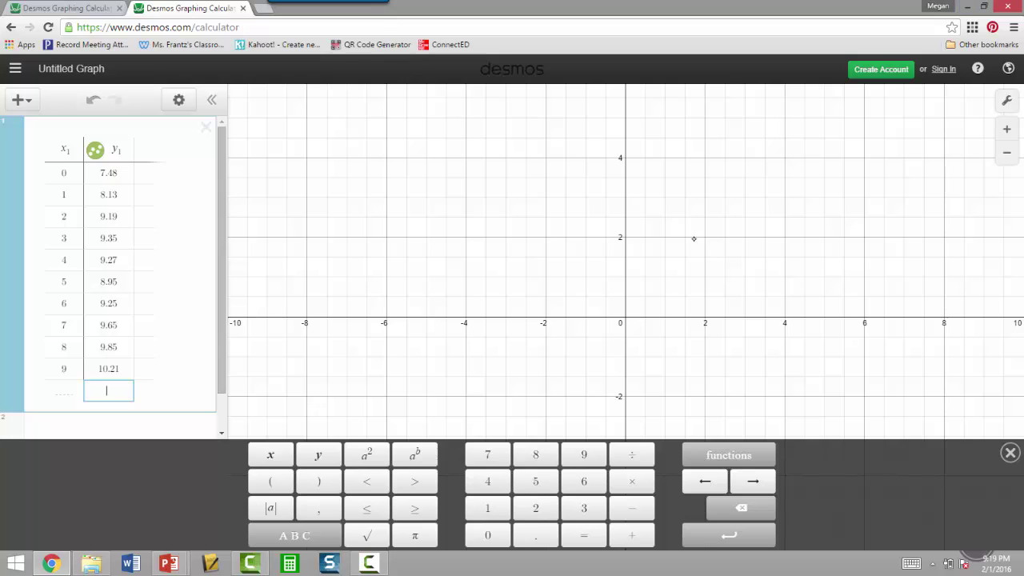
Pan and zoom out until all ten movie income points are centred on the graph
{"action": "left_click_drag", "start_coordinate": [694, 239], "coordinate": [550, 400]}
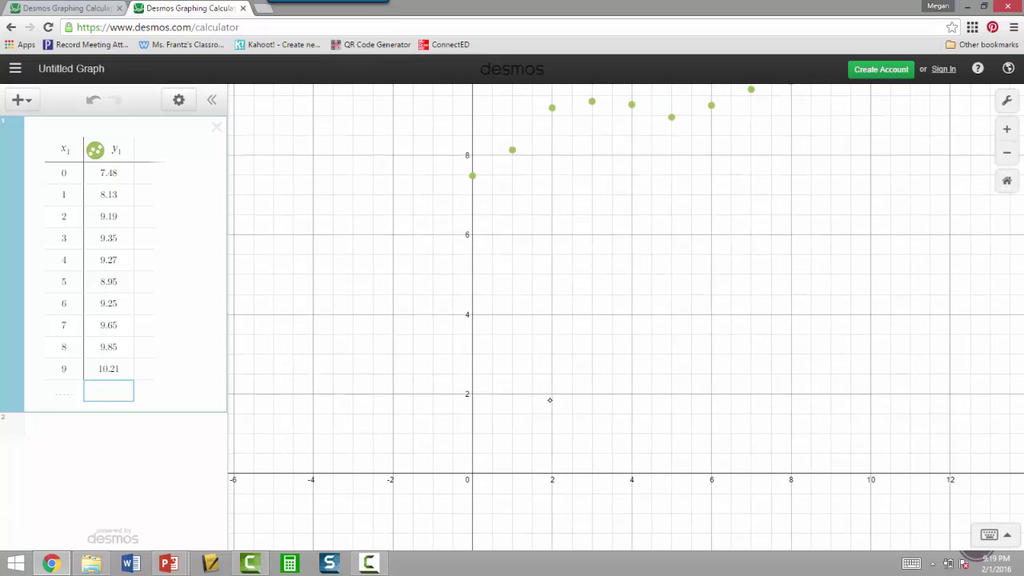
{"action": "left_click", "coordinate": [1008, 152]}
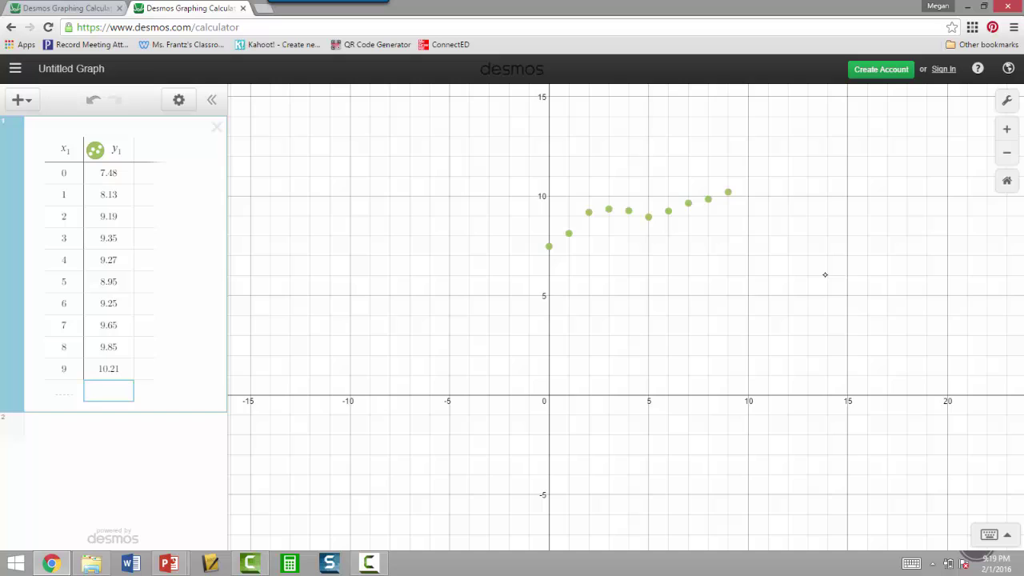
{"action": "left_click_drag", "start_coordinate": [682, 291], "coordinate": [629, 318]}
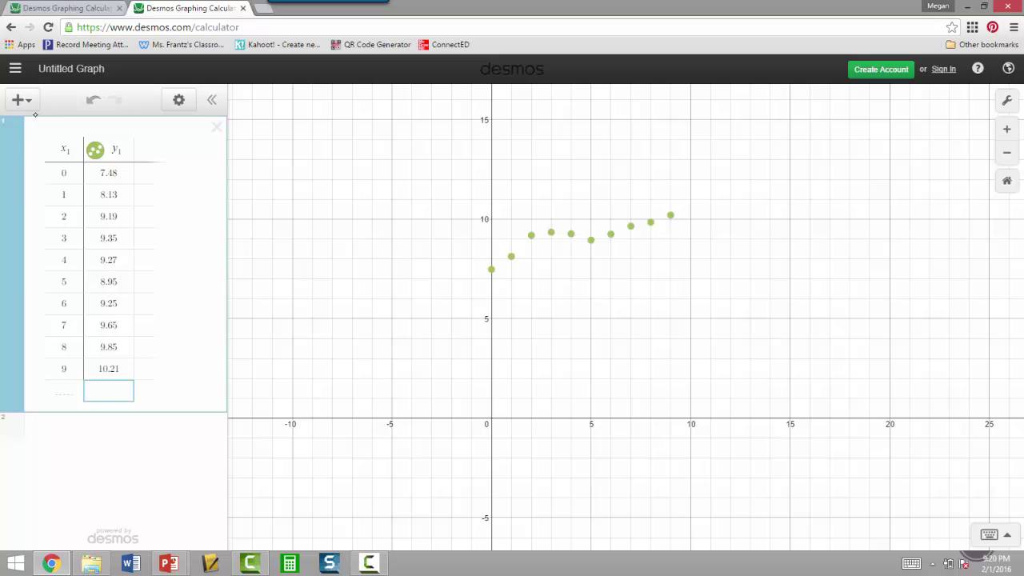
Add an expression row containing the regression y1 ~ mx1 + b
{"action": "left_click", "coordinate": [20, 100]}
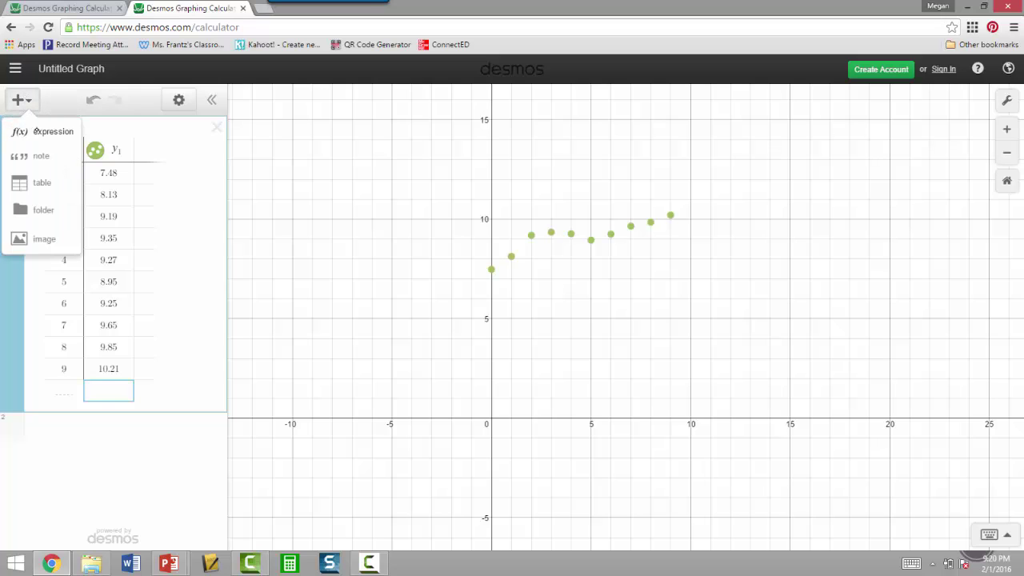
{"action": "left_click", "coordinate": [36, 131]}
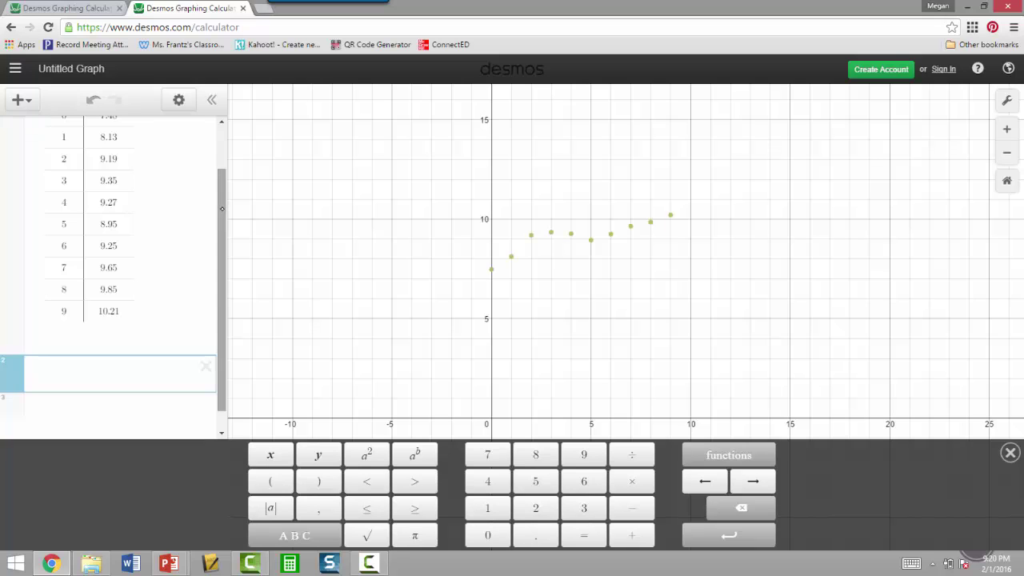
{"action": "scroll", "coordinate": [120, 176], "scroll_direction": "up", "scroll_amount": 1}
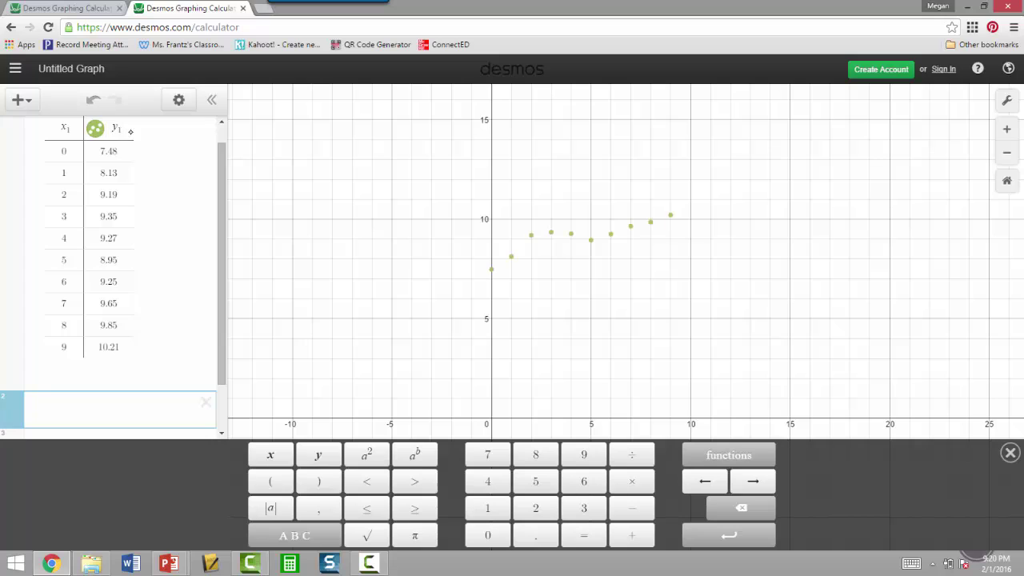
{"action": "type", "text": "y"}
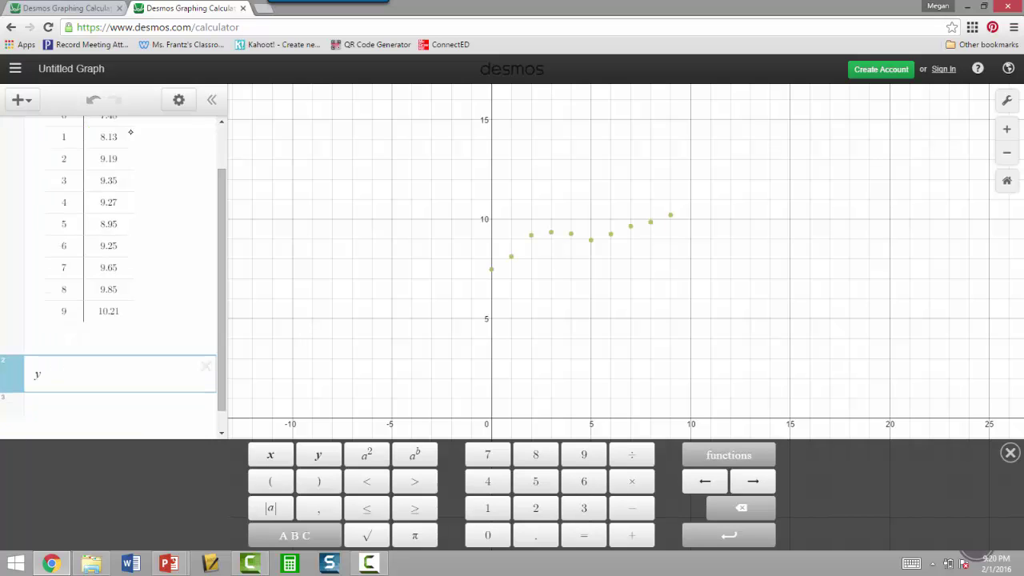
{"action": "type", "text": "1"}
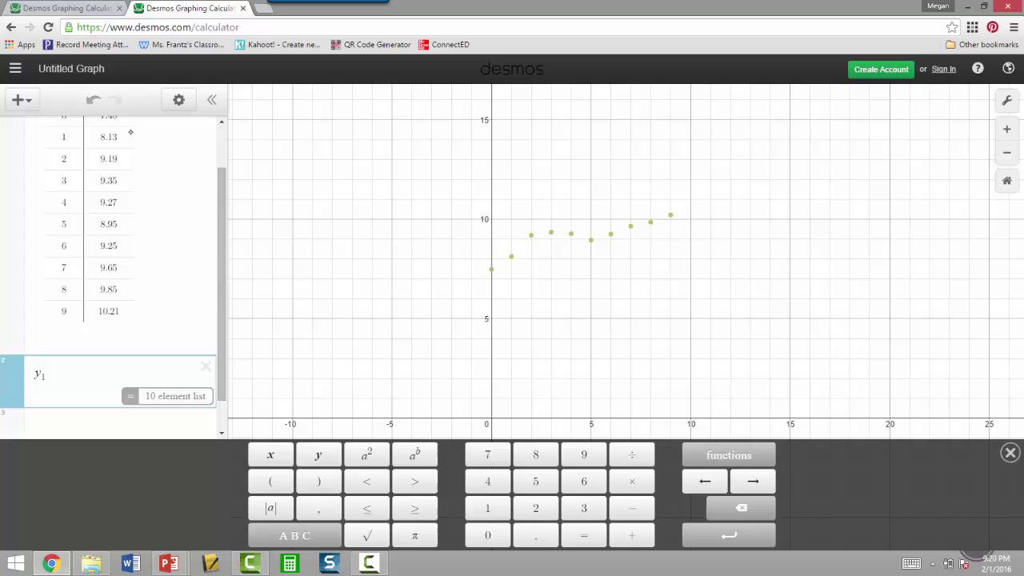
{"action": "type", "text": "~ "}
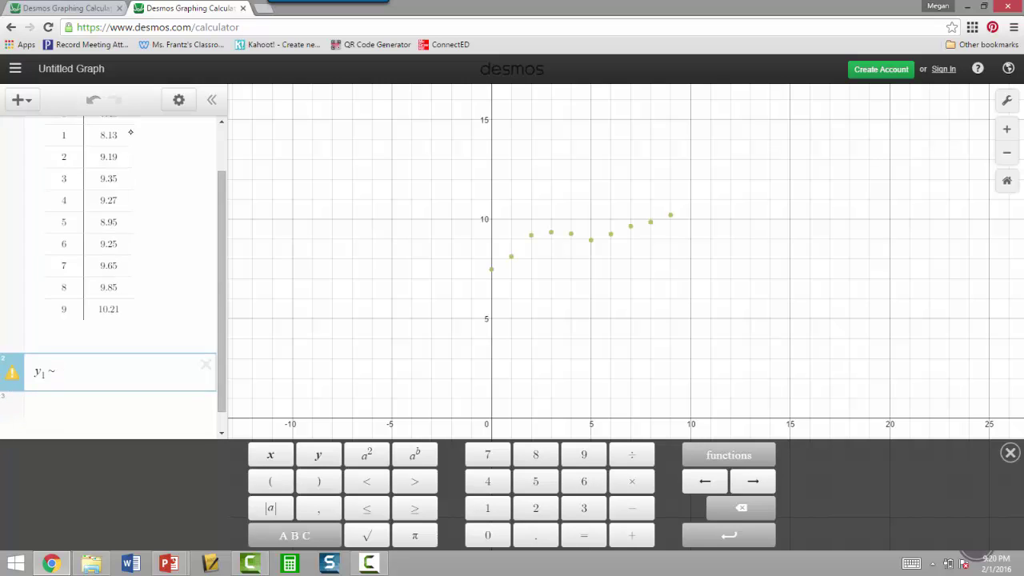
{"action": "type", "text": "mx"}
{"action": "type", "text": "1 "}
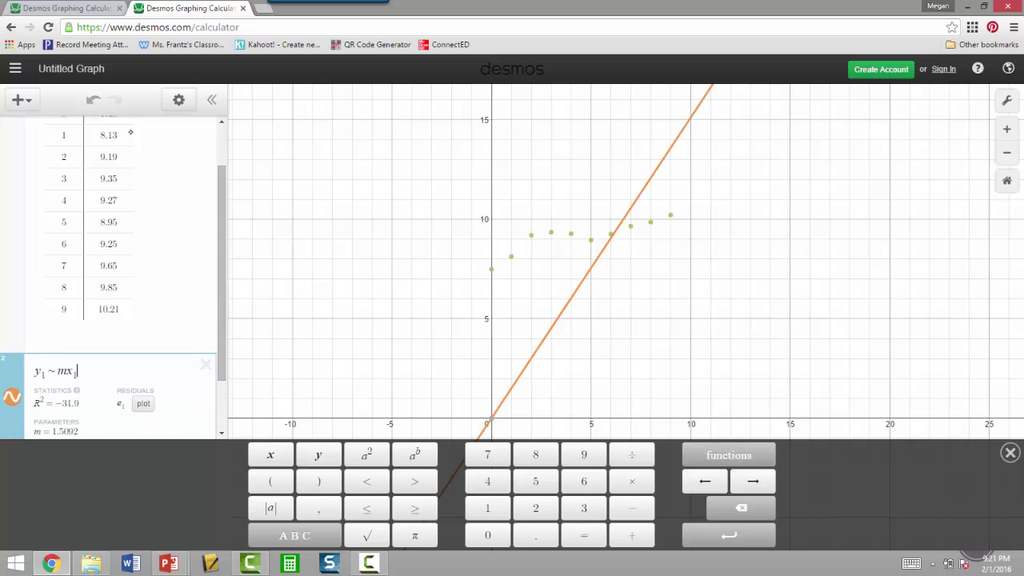
{"action": "type", "text": "+ b"}
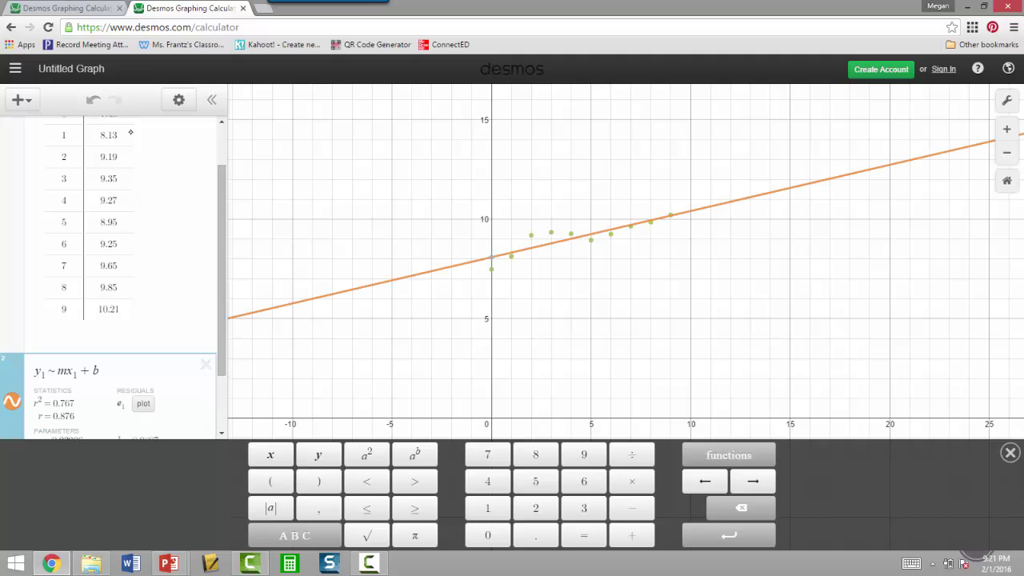
Hide the keypad to show m = 0.23206 and b = 8.0887, then go to PowerPoint
{"action": "left_click", "coordinate": [619, 284]}
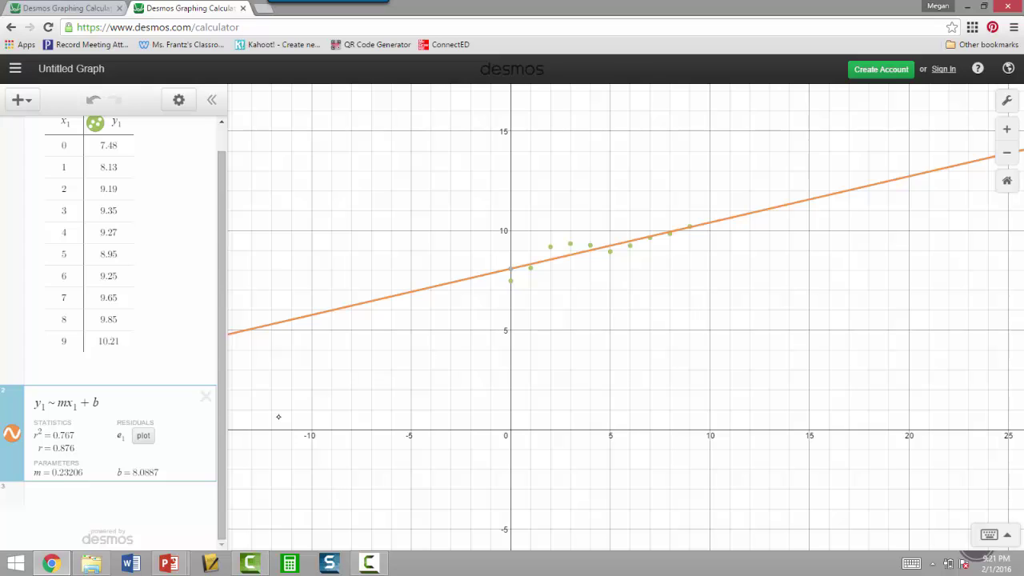
{"action": "left_click", "coordinate": [104, 473]}
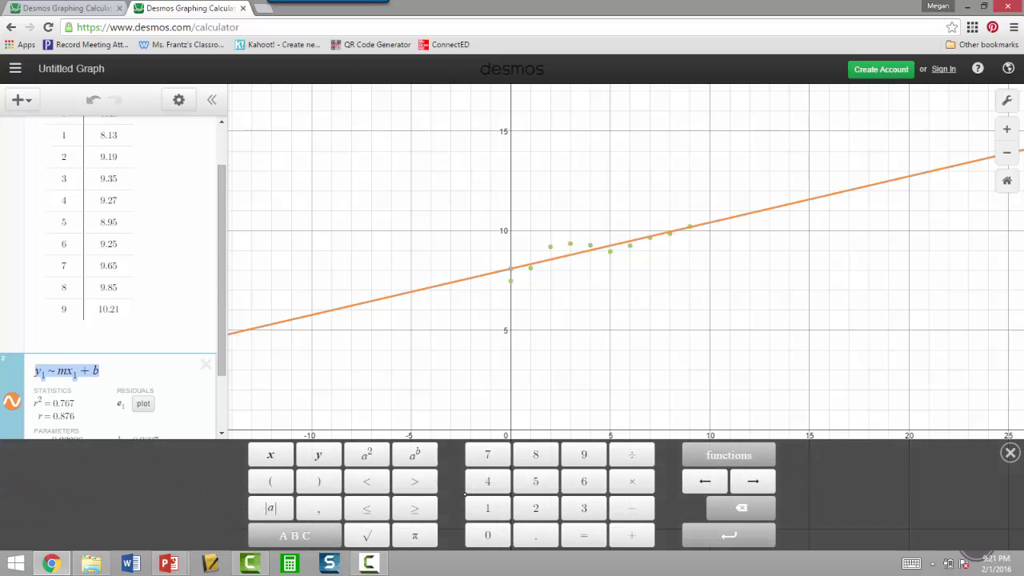
{"action": "left_click", "coordinate": [1010, 453]}
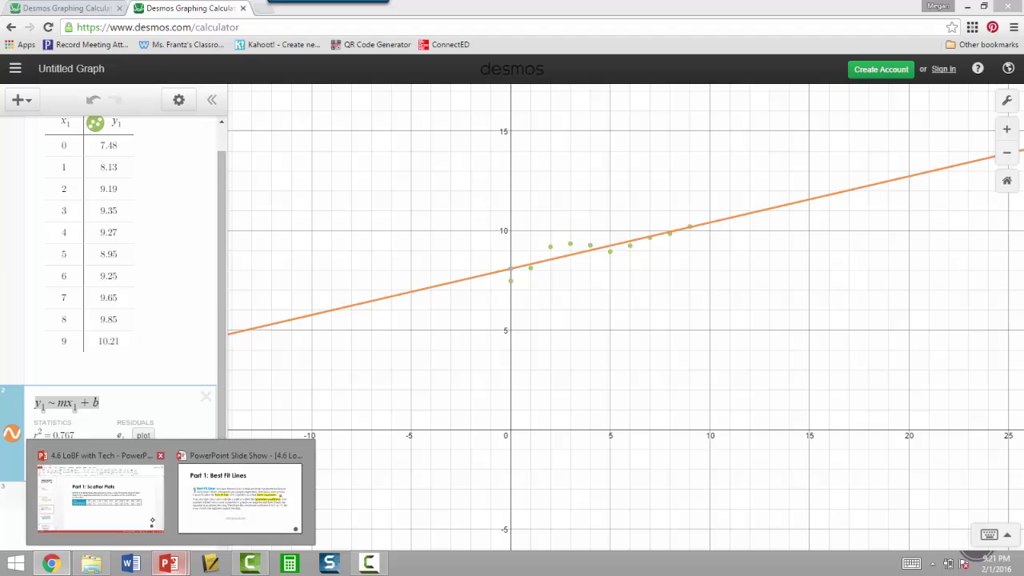
{"action": "left_click", "coordinate": [84, 492]}
{"action": "scroll", "coordinate": [444, 394], "scroll_direction": "up", "scroll_amount": 1}
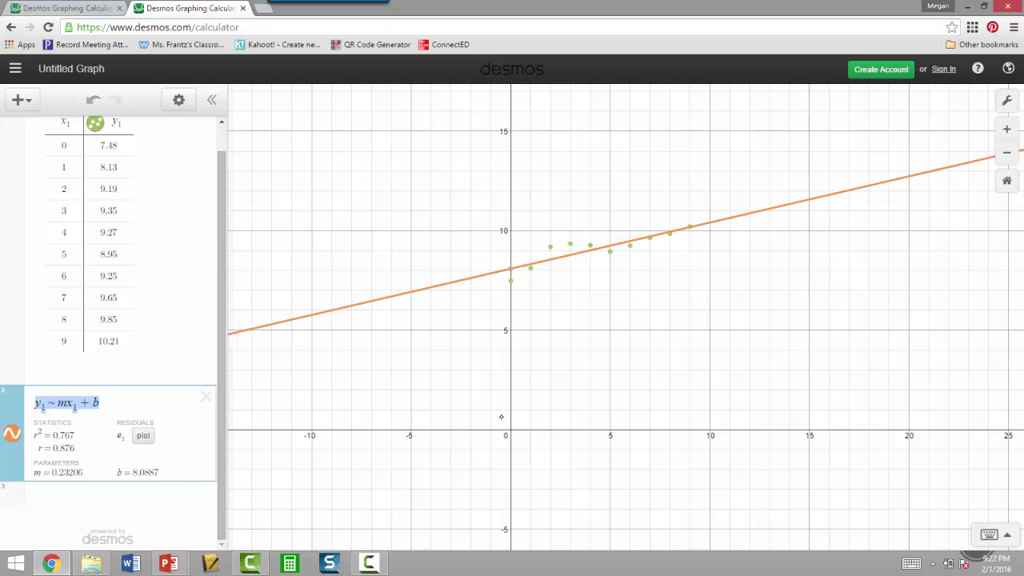
Open the Scatter Plots slide in the editor and select the Pen
{"action": "mouse_move", "coordinate": [169, 564]}
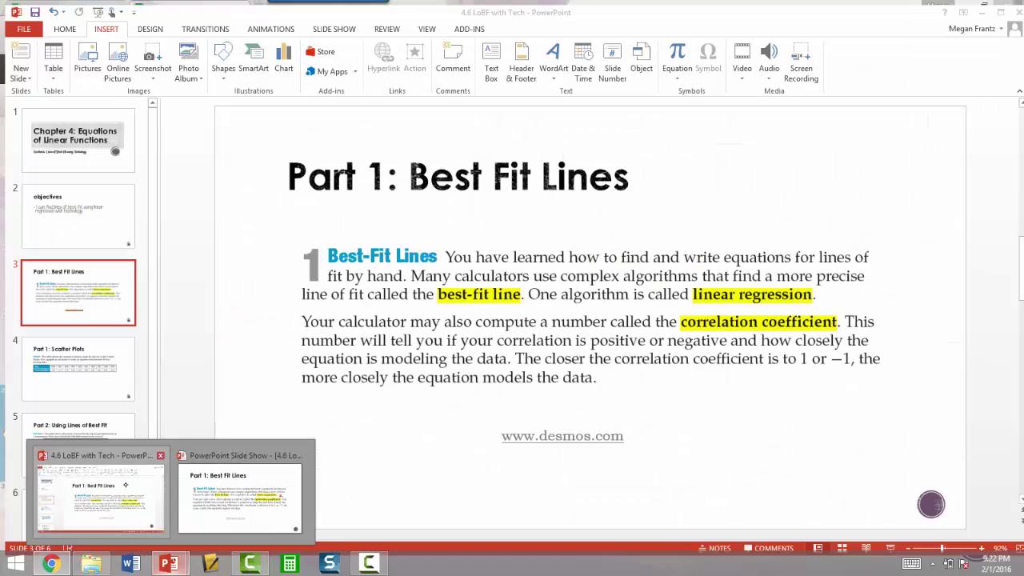
{"action": "left_click", "coordinate": [125, 485]}
{"action": "left_click", "coordinate": [74, 370]}
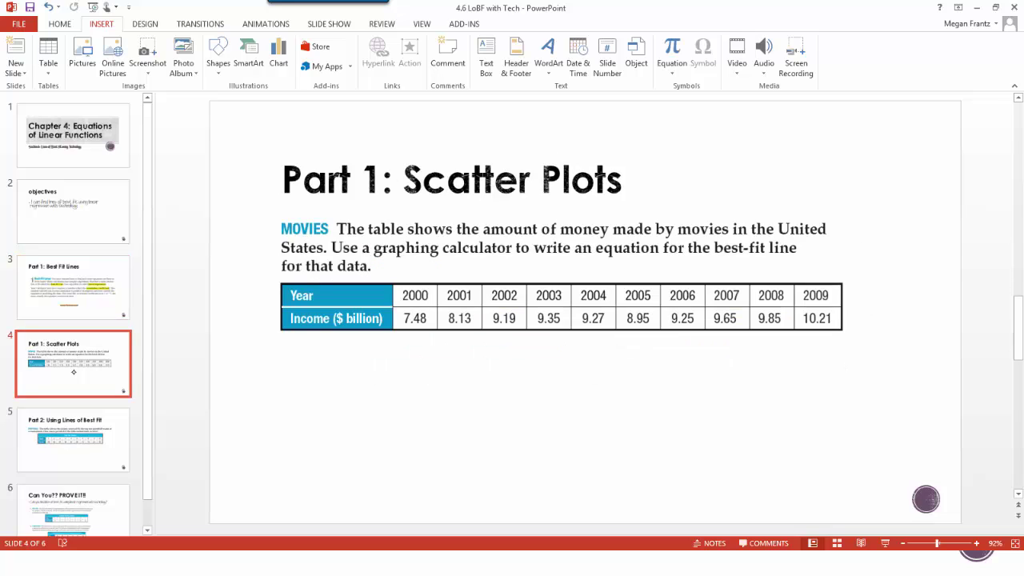
{"action": "left_click", "coordinate": [297, 371]}
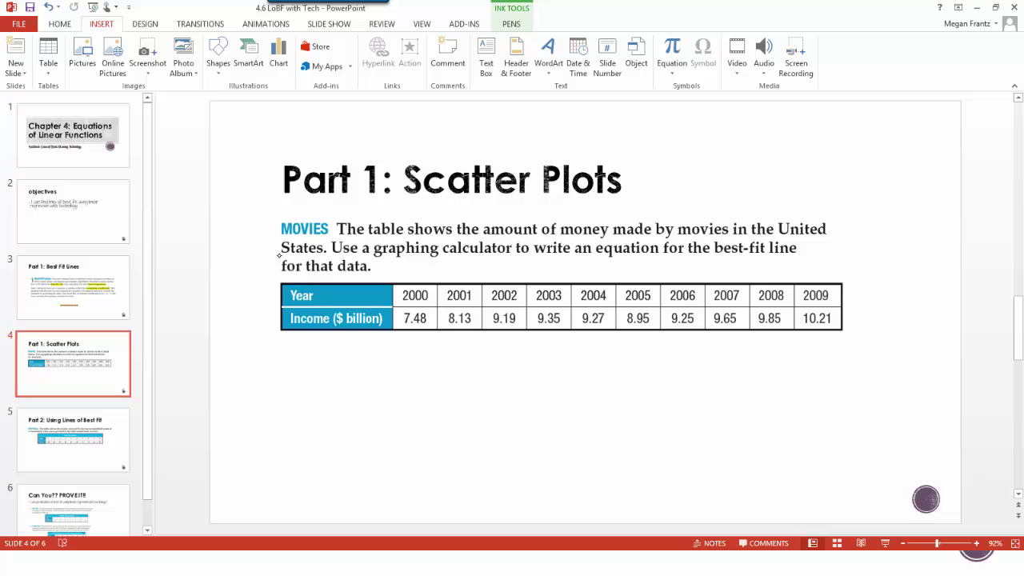
{"action": "left_click", "coordinate": [511, 24]}
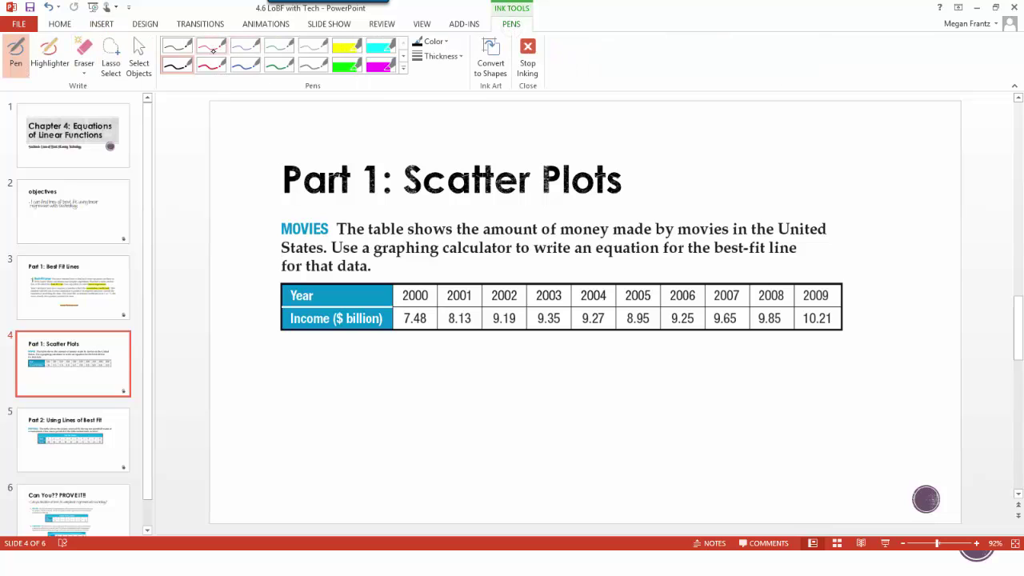
Handwrite y = .23x + 8.1 under the movie income table, then go to the paintball slide
{"action": "mouse_move", "coordinate": [298, 371]}
{"action": "left_mouse_down"}
{"action": "mouse_move", "coordinate": [321, 361]}
{"action": "mouse_move", "coordinate": [302, 415]}
{"action": "mouse_move", "coordinate": [338, 368]}
{"action": "mouse_move", "coordinate": [363, 376]}
{"action": "left_mouse_up"}
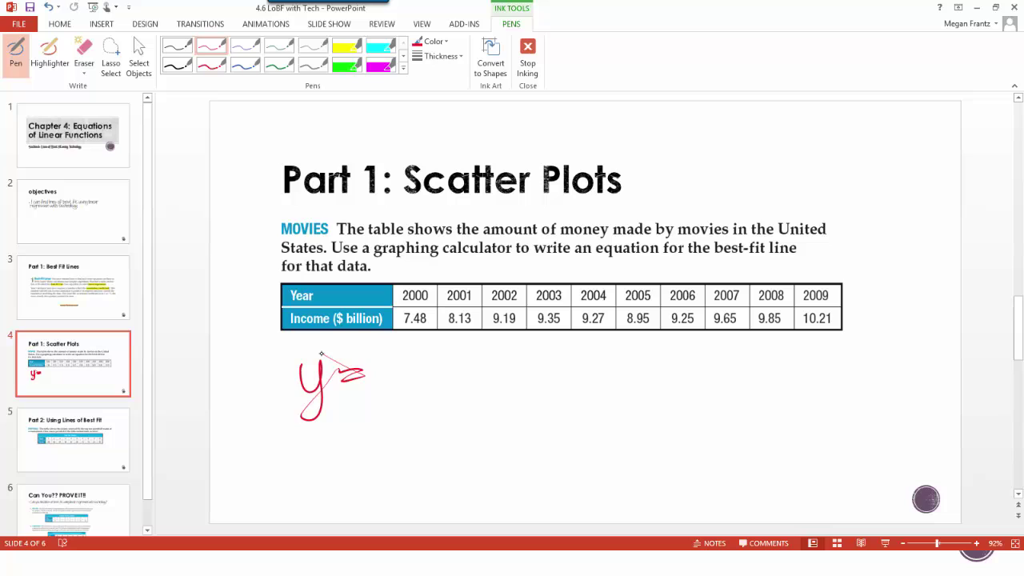
{"action": "left_click_drag", "start_coordinate": [382, 383], "coordinate": [477, 385]}
{"action": "mouse_move", "coordinate": [478, 347]}
{"action": "left_mouse_down"}
{"action": "mouse_move", "coordinate": [515, 368]}
{"action": "mouse_move", "coordinate": [542, 346]}
{"action": "mouse_move", "coordinate": [536, 367]}
{"action": "mouse_move", "coordinate": [568, 380]}
{"action": "mouse_move", "coordinate": [588, 336]}
{"action": "mouse_move", "coordinate": [588, 383]}
{"action": "left_mouse_up"}
{"action": "left_click", "coordinate": [567, 381]}
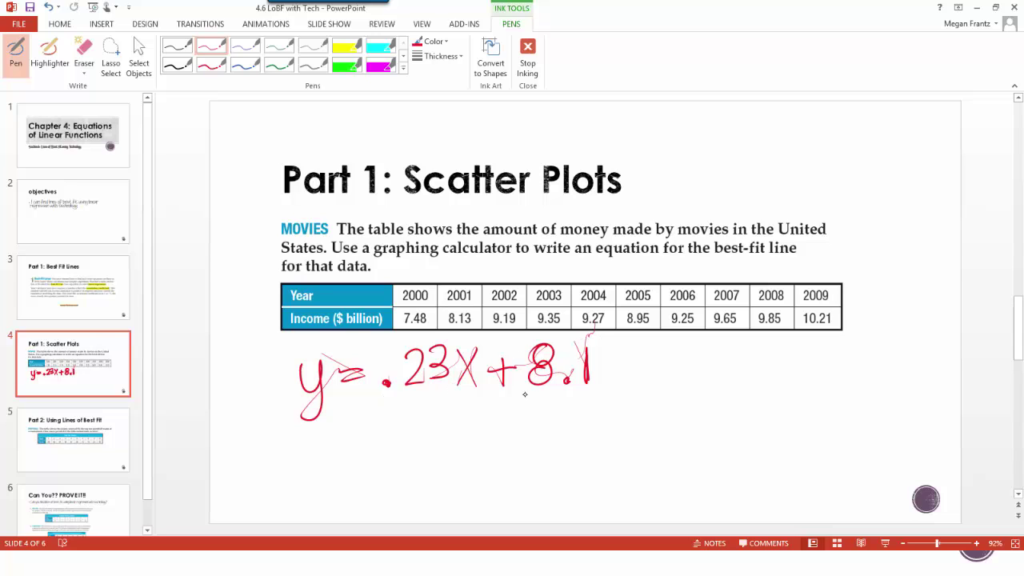
{"action": "mouse_move", "coordinate": [424, 308]}
{"action": "left_mouse_down"}
{"action": "mouse_move", "coordinate": [382, 314]}
{"action": "mouse_move", "coordinate": [420, 301]}
{"action": "mouse_move", "coordinate": [404, 325]}
{"action": "left_mouse_up"}
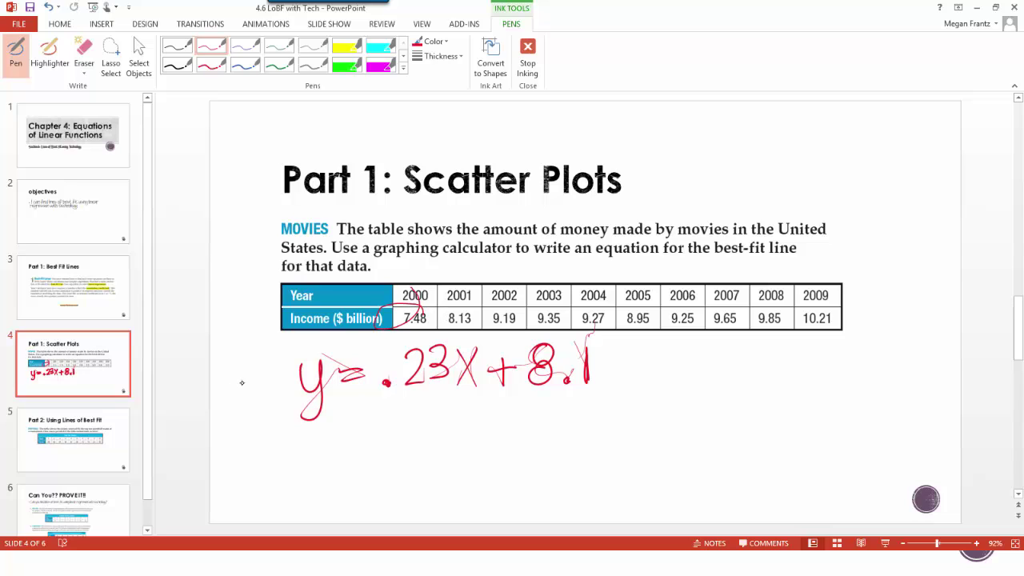
{"action": "left_click", "coordinate": [76, 436]}
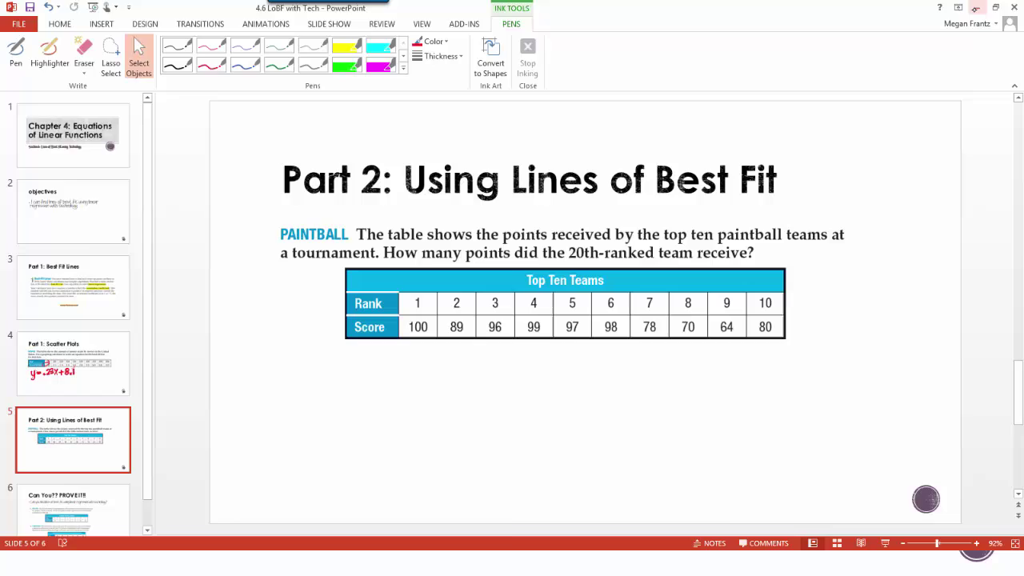
{"action": "left_click", "coordinate": [975, 7]}
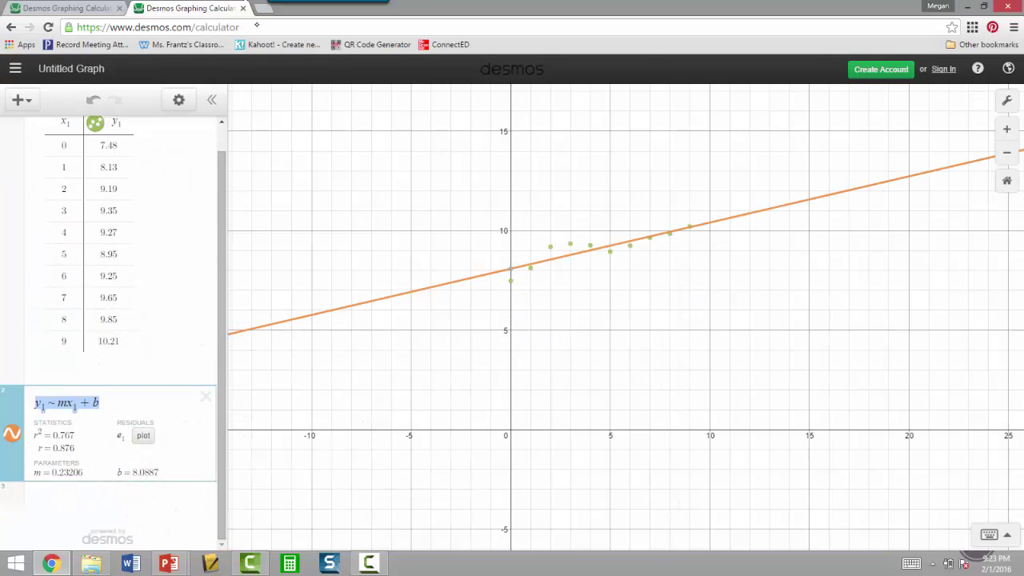
Discard the unsaved movie graph and add a new empty table
{"action": "left_click", "coordinate": [242, 8]}
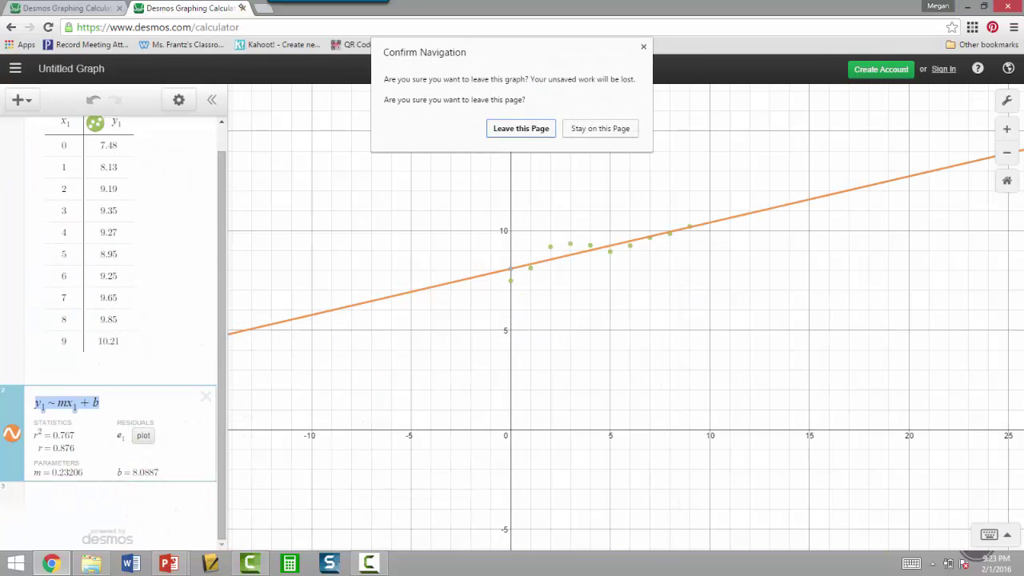
{"action": "left_click", "coordinate": [515, 130]}
{"action": "left_click", "coordinate": [21, 99]}
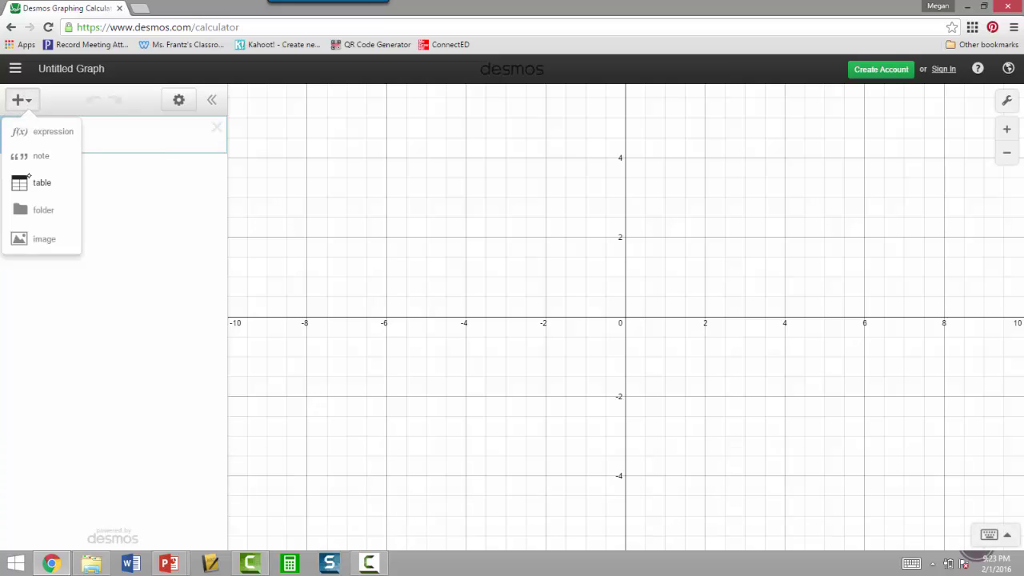
{"action": "left_click", "coordinate": [28, 178]}
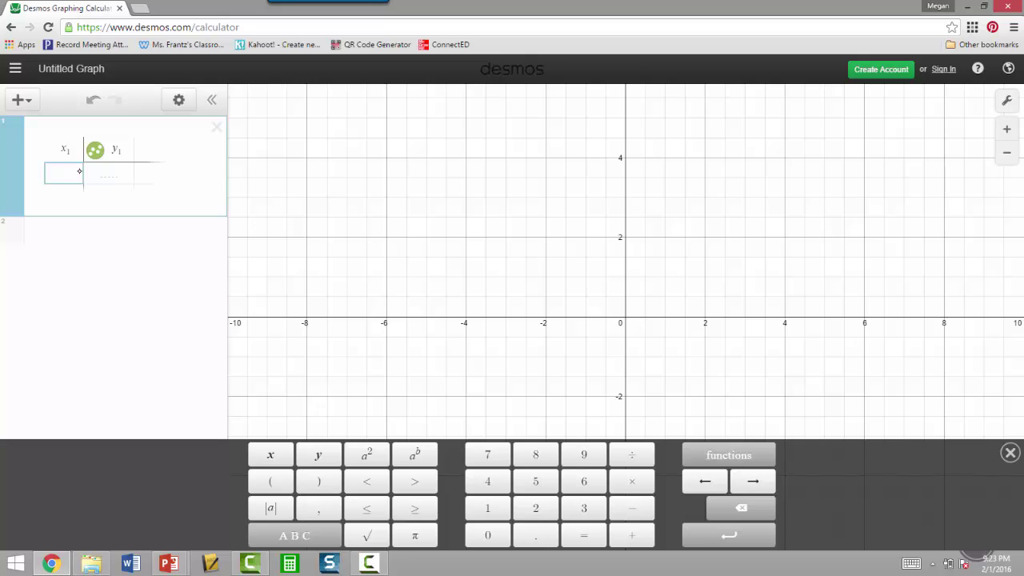
Fill the x1 column with paintball ranks 1 through 10
{"action": "type", "text": "1"}
{"action": "key", "text": "Return"}
{"action": "type", "text": "2"}
{"action": "key", "text": "Return"}
{"action": "type", "text": "3"}
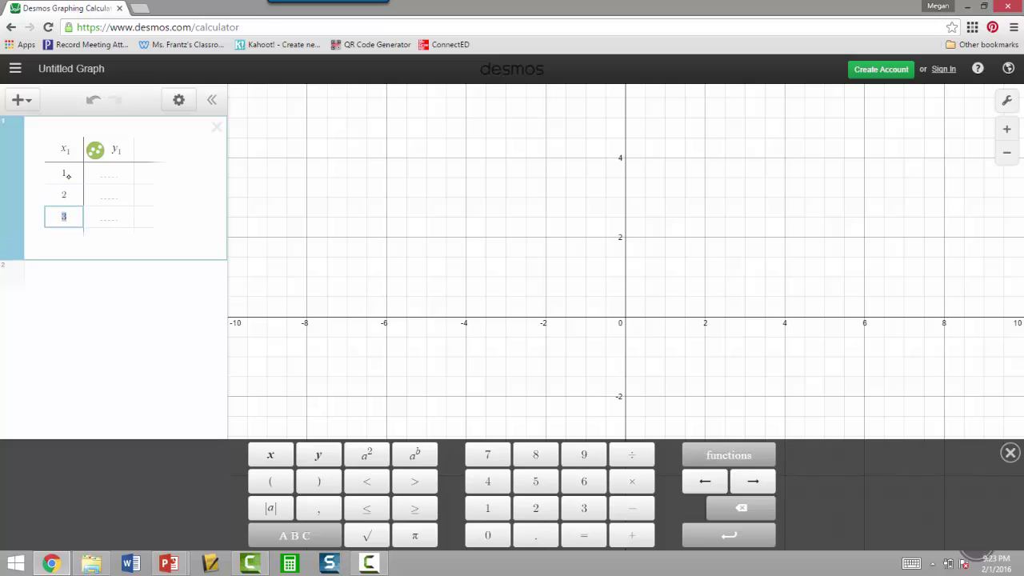
{"action": "type", "text": " 4 5 6 7 8 9"}
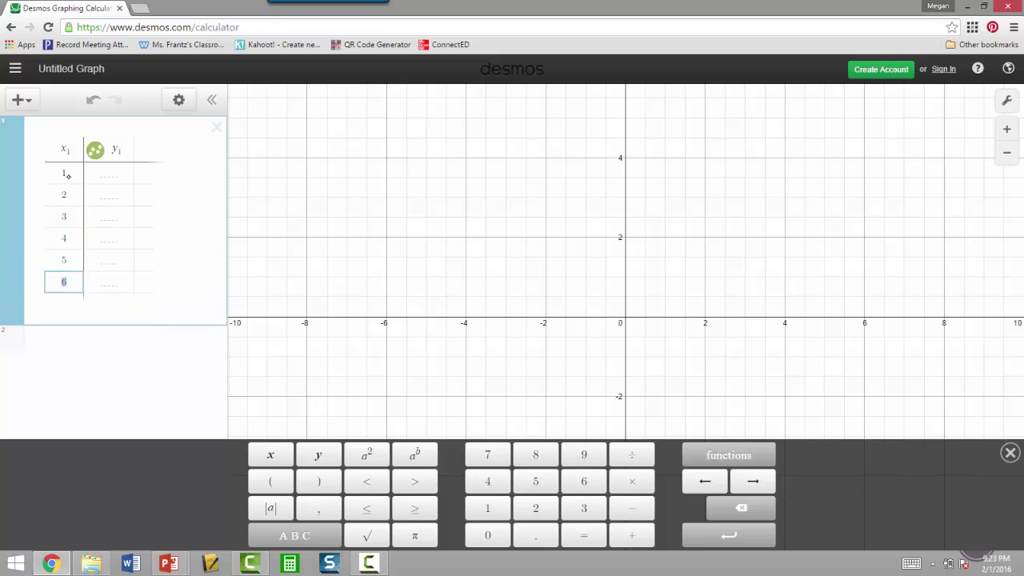
{"action": "key", "text": "Return"}
{"action": "type", "text": "10"}
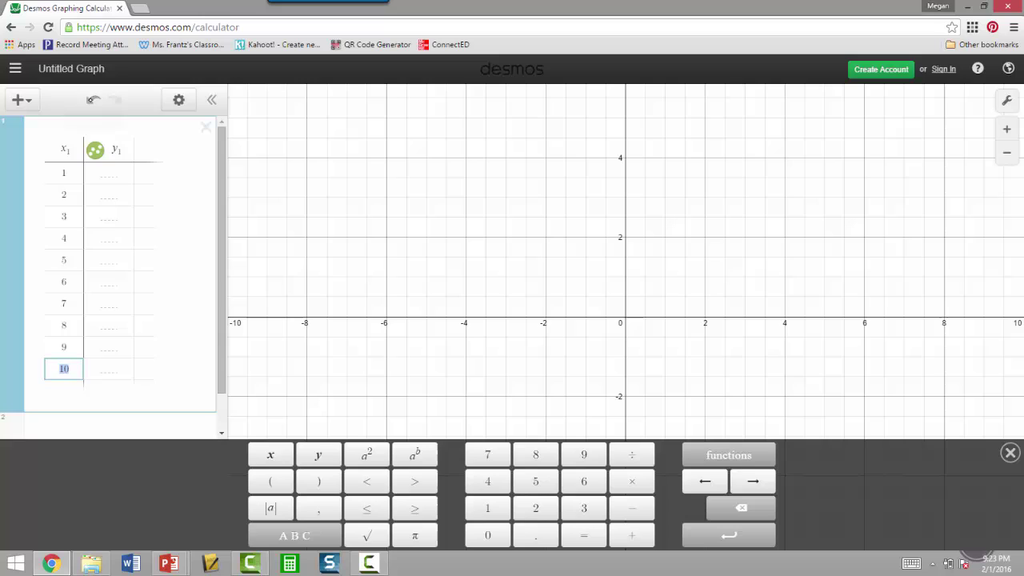
Enter the first five y1 scores: 100, 89, 96, 99, 97
{"action": "left_click", "coordinate": [118, 172]}
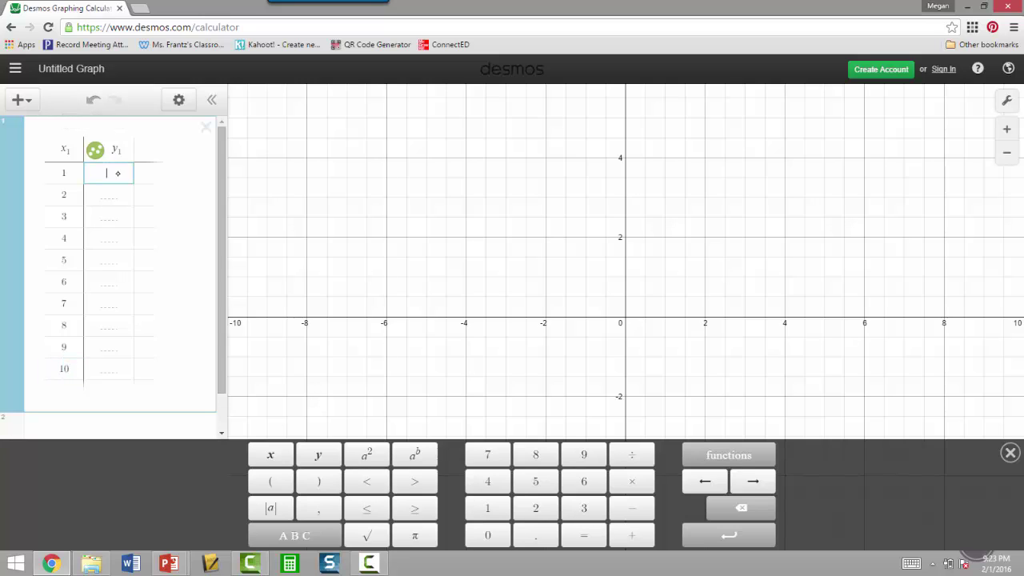
{"action": "type", "text": "100"}
{"action": "key", "text": "Return"}
{"action": "type", "text": "89"}
{"action": "key", "text": "Return"}
{"action": "type", "text": "90"}
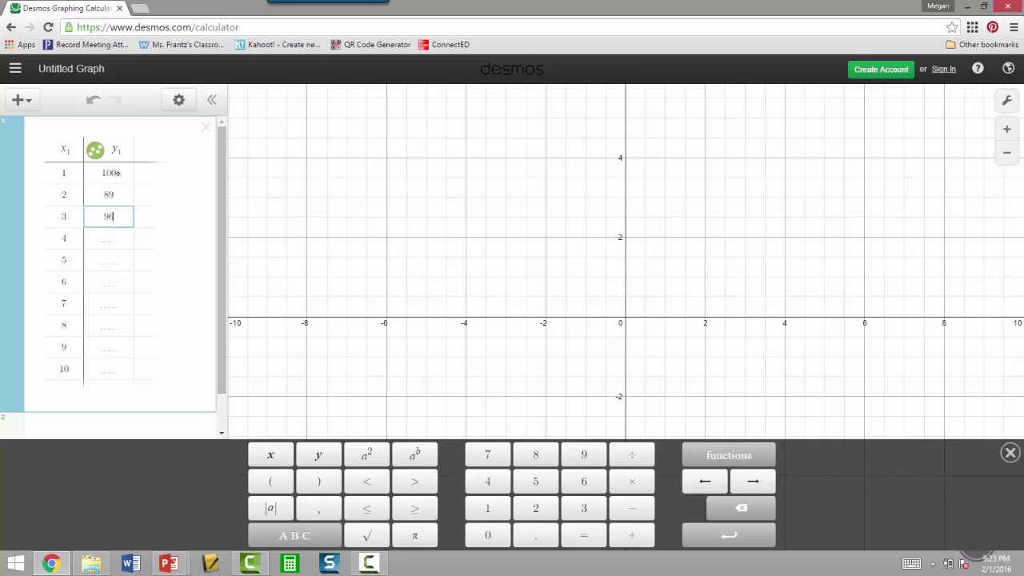
{"action": "key", "text": "Return"}
{"action": "type", "text": "99"}
{"action": "key", "text": "Return"}
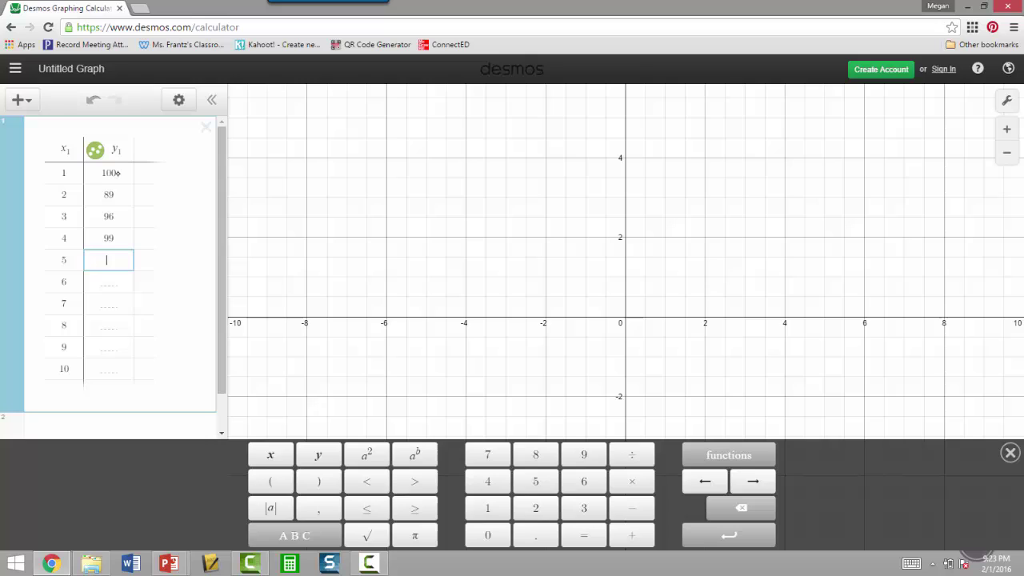
{"action": "type", "text": "97"}
{"action": "key", "text": "Return"}
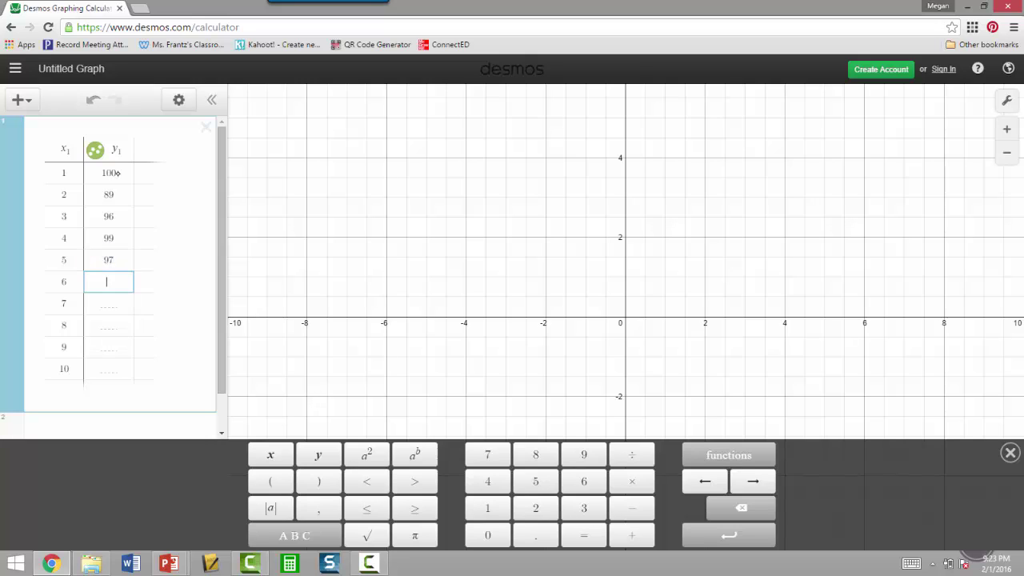
Enter the remaining y1 scores: 98, 78, 70, 64, 80
{"action": "type", "text": "98"}
{"action": "type", "text": "78"}
{"action": "key", "text": "Return"}
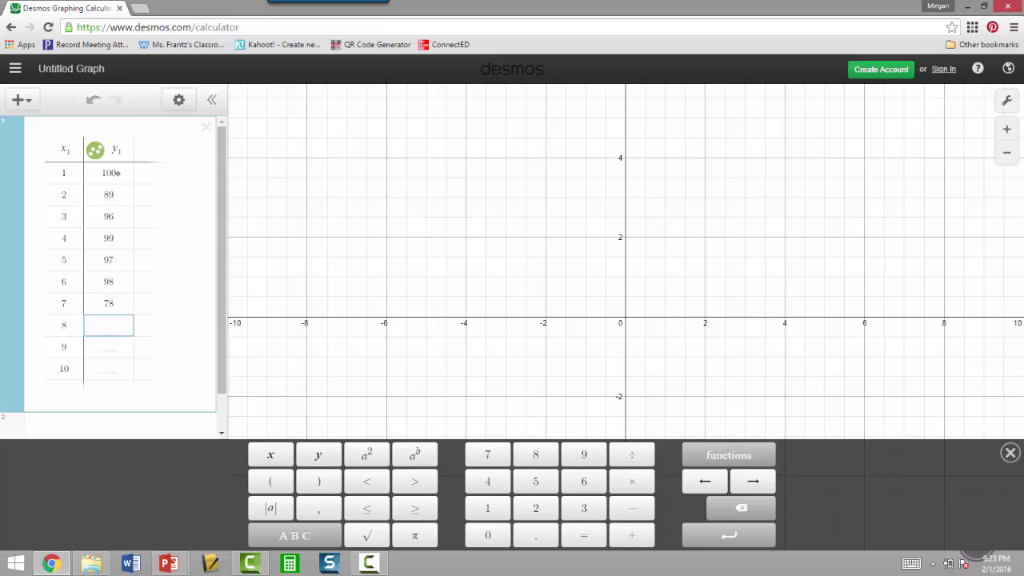
{"action": "type", "text": "70"}
{"action": "key", "text": "Return"}
{"action": "type", "text": "64"}
{"action": "key", "text": "Return"}
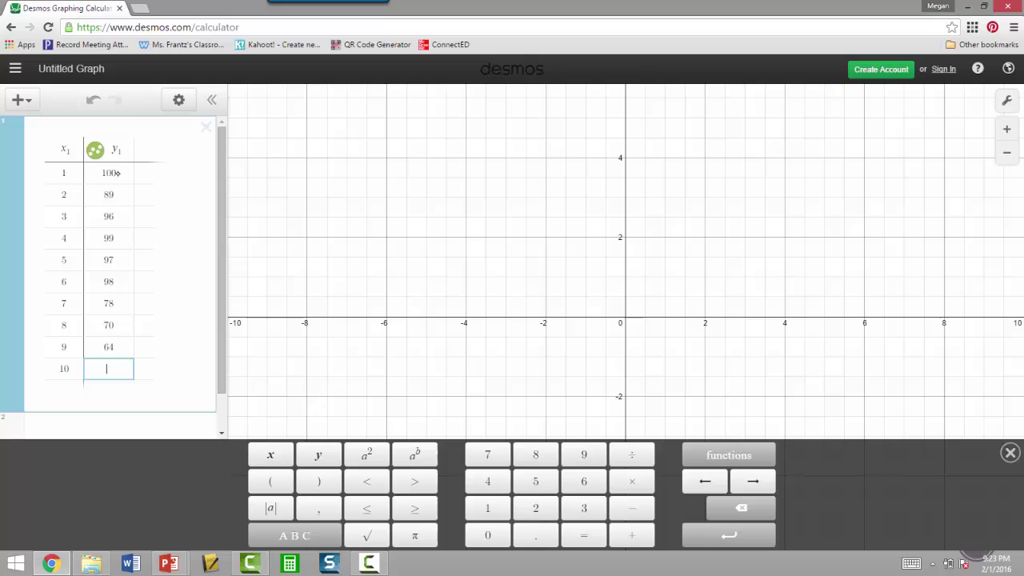
{"action": "type", "text": "80"}
{"action": "key", "text": "Return"}
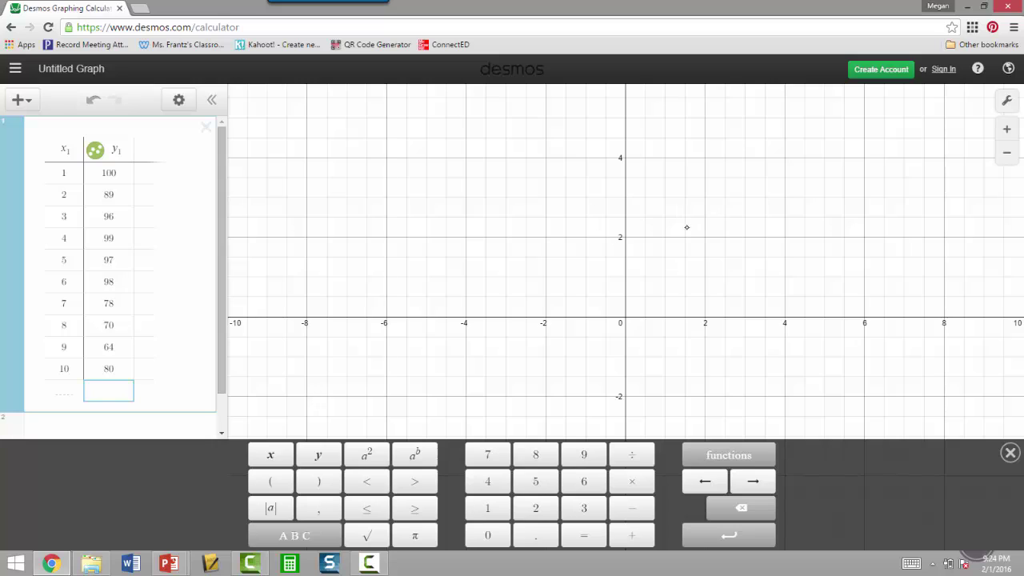
Zoom out and pan the graph to bring the ten paintball data points into view
{"action": "left_click", "coordinate": [686, 227]}
{"action": "left_click", "coordinate": [1008, 151]}
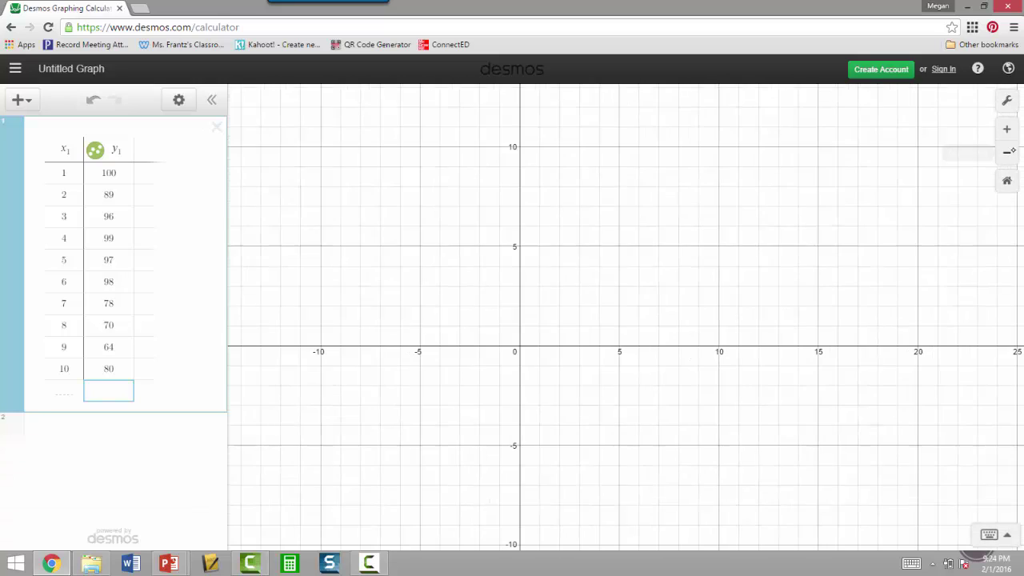
{"action": "left_click", "coordinate": [1007, 152]}
{"action": "left_click", "coordinate": [1007, 152]}
{"action": "left_click", "coordinate": [1007, 151]}
{"action": "left_click", "coordinate": [1007, 151]}
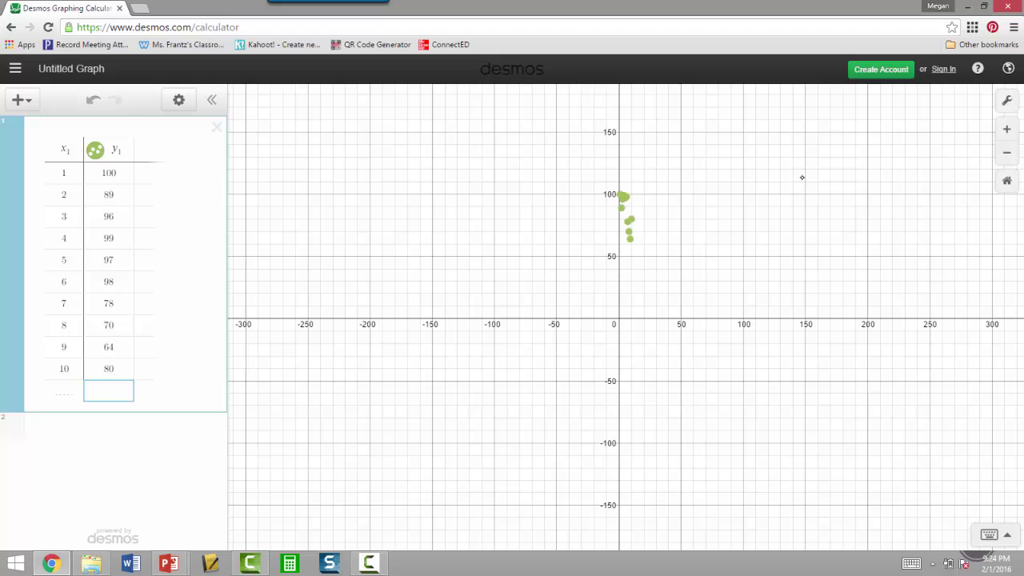
{"action": "left_click_drag", "start_coordinate": [720, 181], "coordinate": [546, 257]}
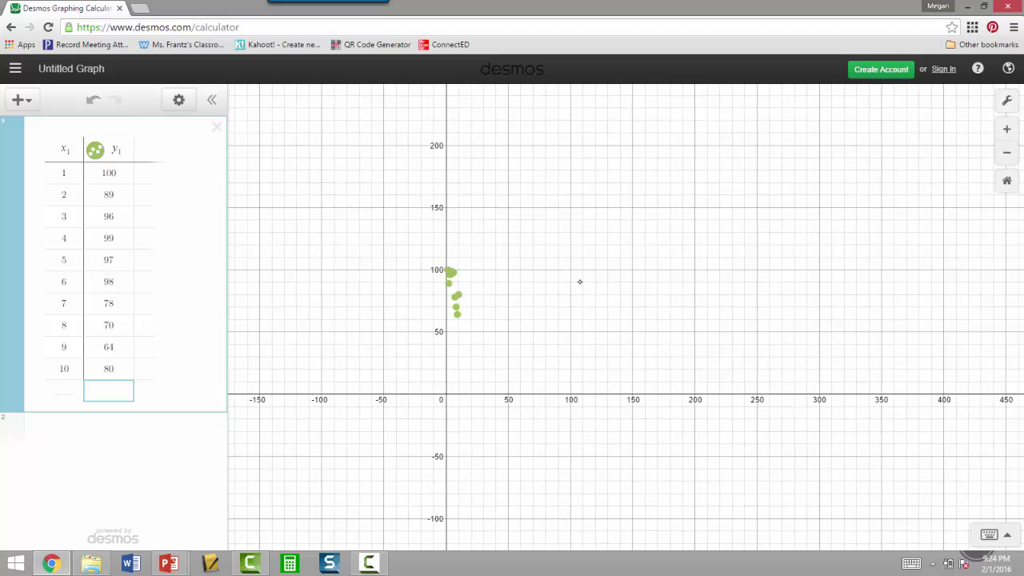
{"action": "left_click", "coordinate": [1008, 128]}
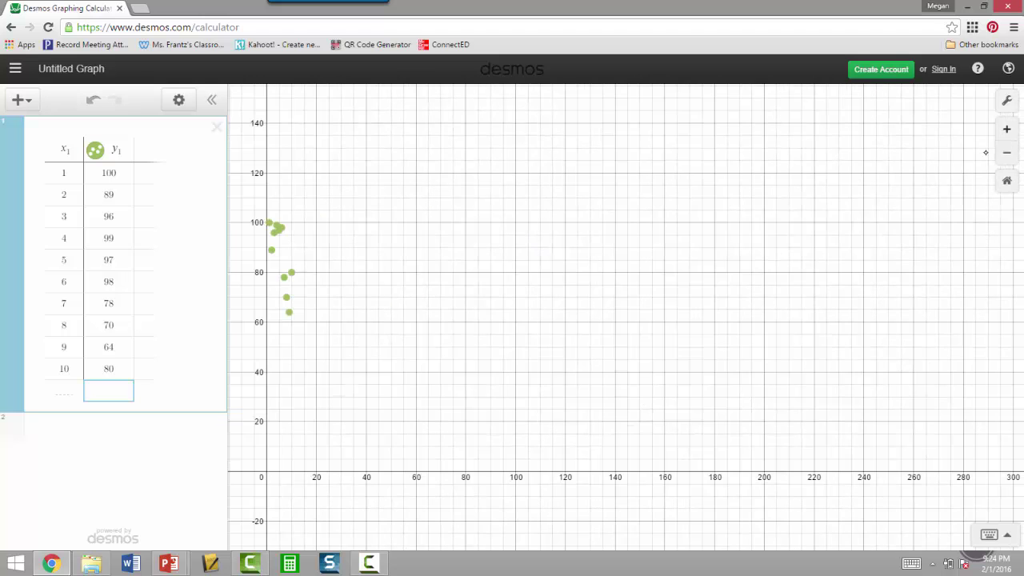
{"action": "left_click_drag", "start_coordinate": [390, 336], "coordinate": [512, 306]}
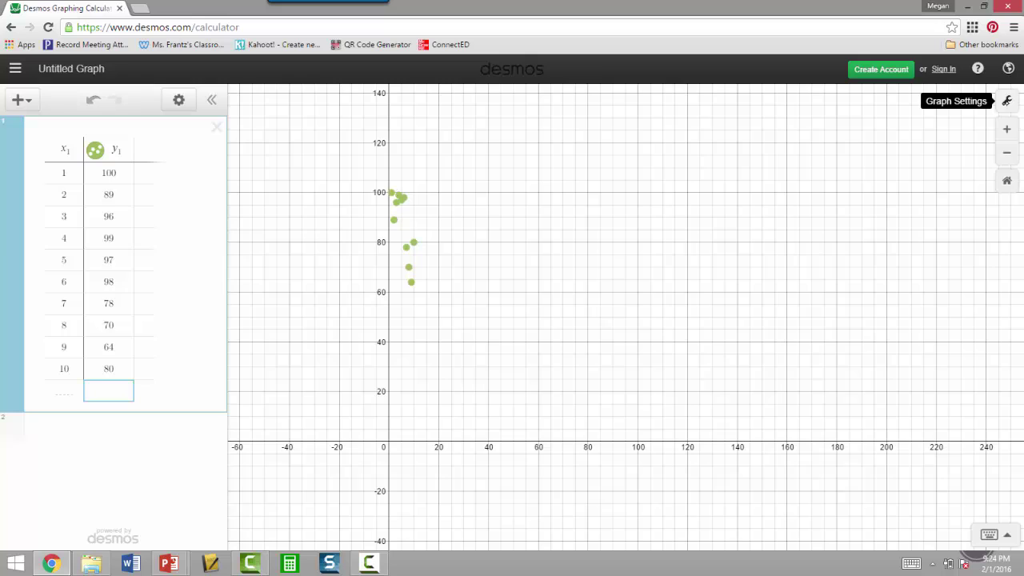
Set the x-axis range from -5 to 15 in Graph Settings
{"action": "left_click", "coordinate": [1006, 101]}
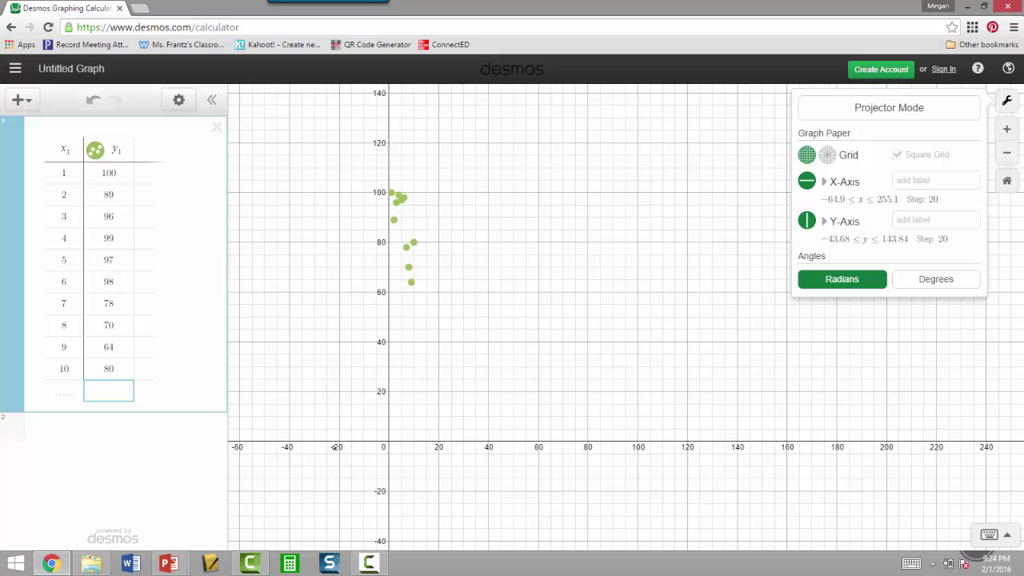
{"action": "left_click", "coordinate": [843, 199]}
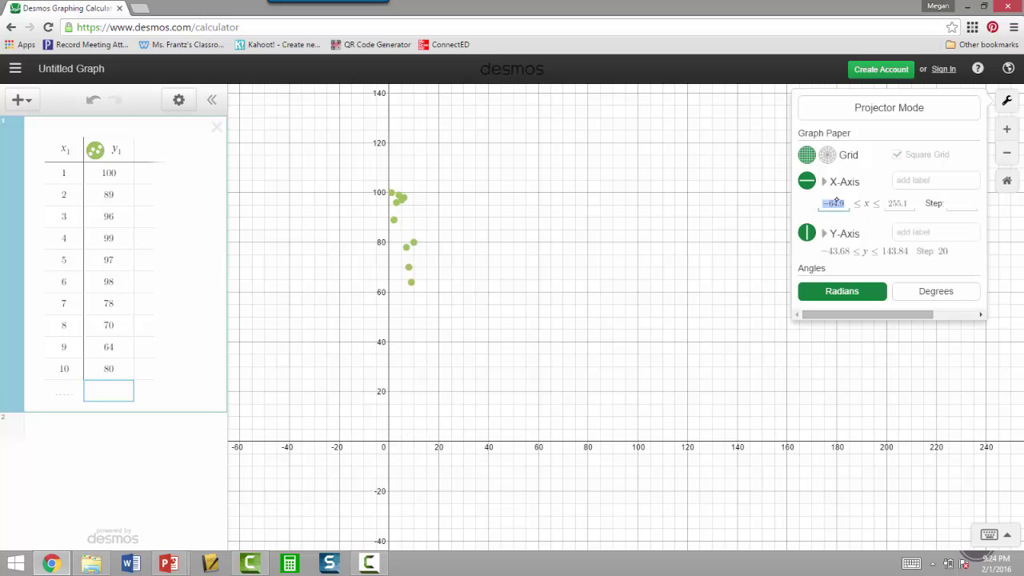
{"action": "type", "text": "-5"}
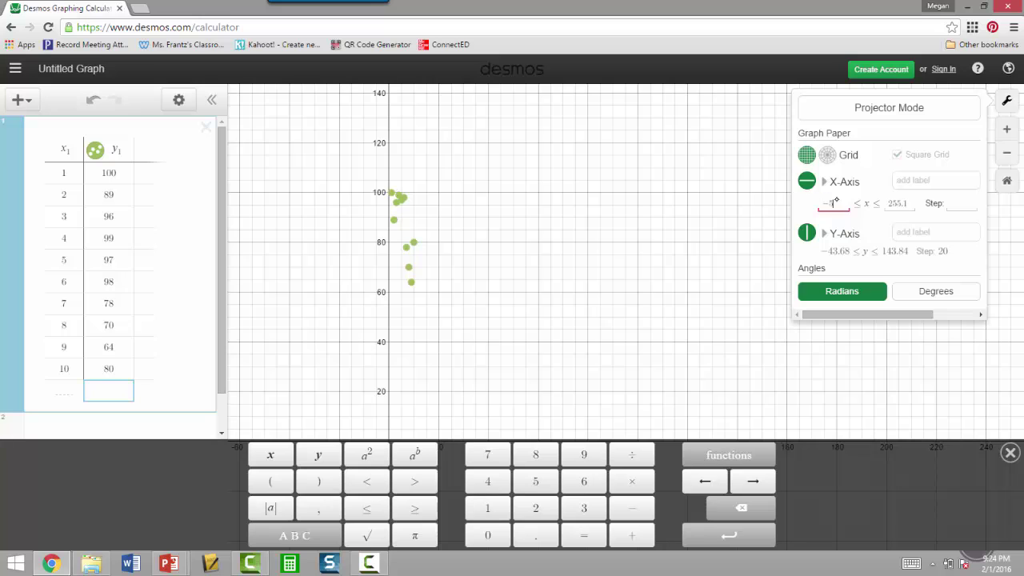
{"action": "key", "text": "Return"}
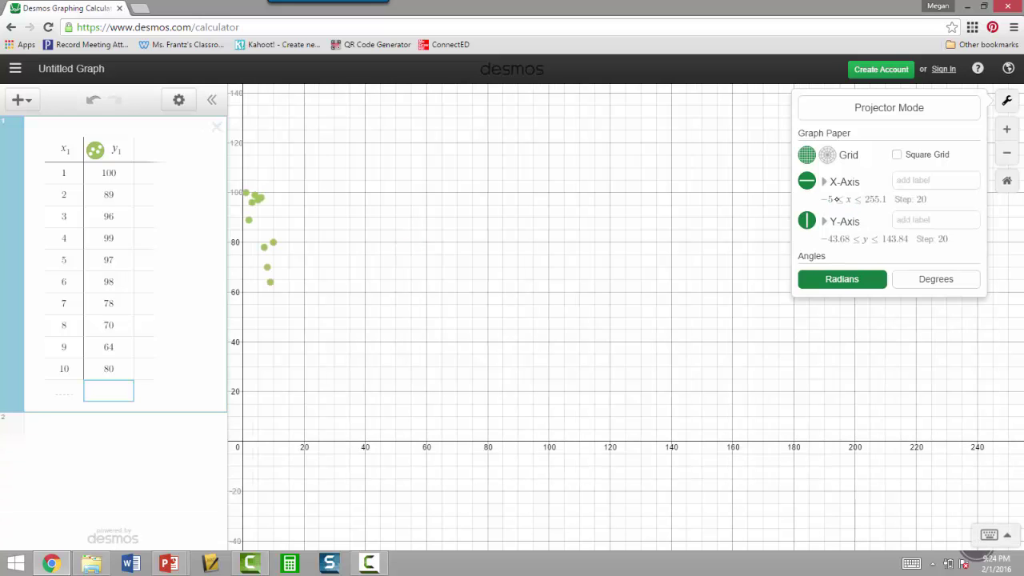
{"action": "left_click", "coordinate": [870, 197]}
{"action": "type", "text": "15"}
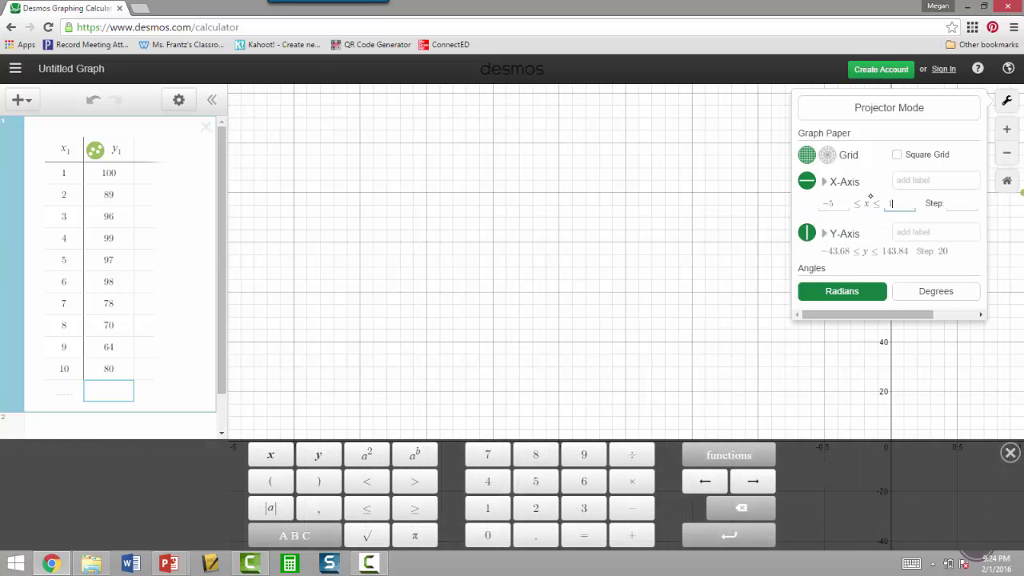
{"action": "left_click_drag", "start_coordinate": [699, 298], "coordinate": [658, 303]}
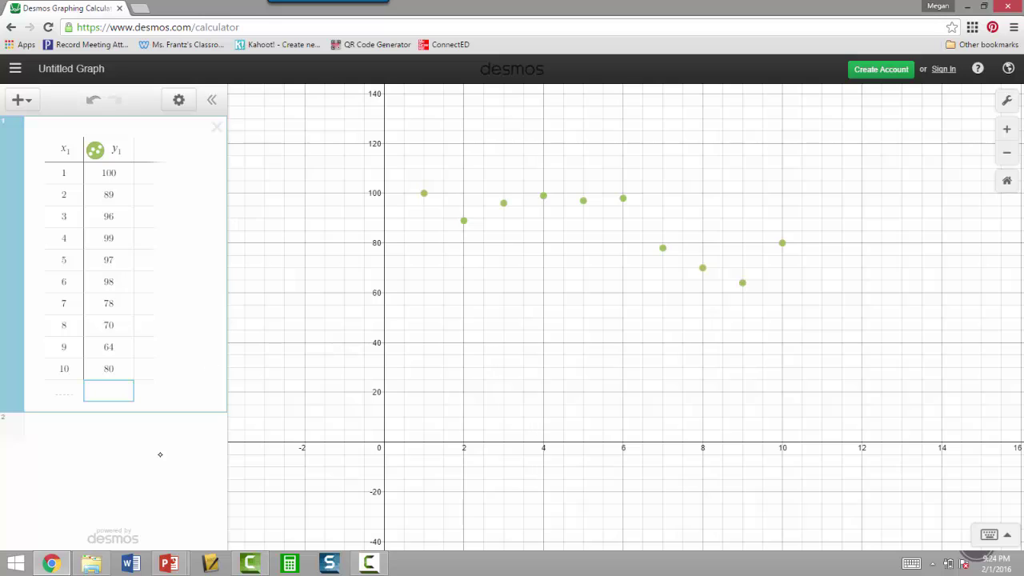
Add a new expression with the linear regression y1 ~ mx1 + b
{"action": "left_click", "coordinate": [27, 101]}
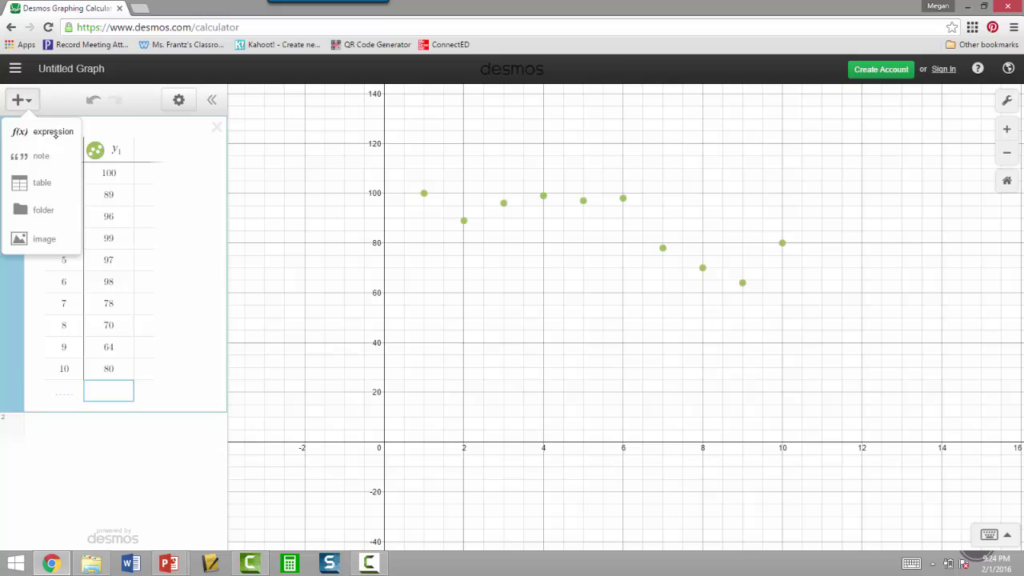
{"action": "left_click", "coordinate": [48, 131]}
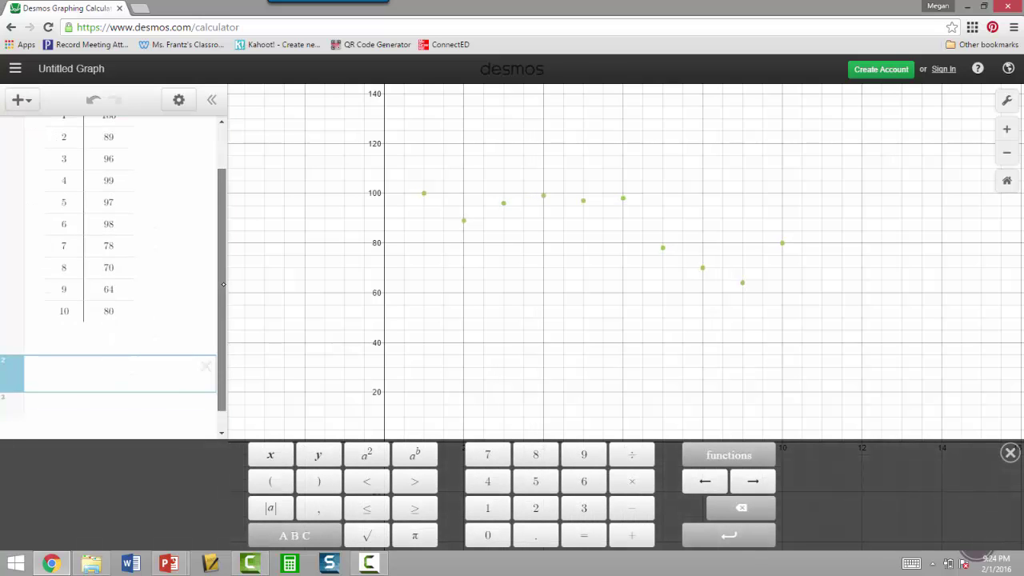
{"action": "scroll", "coordinate": [224, 254], "scroll_direction": "up", "scroll_amount": 1}
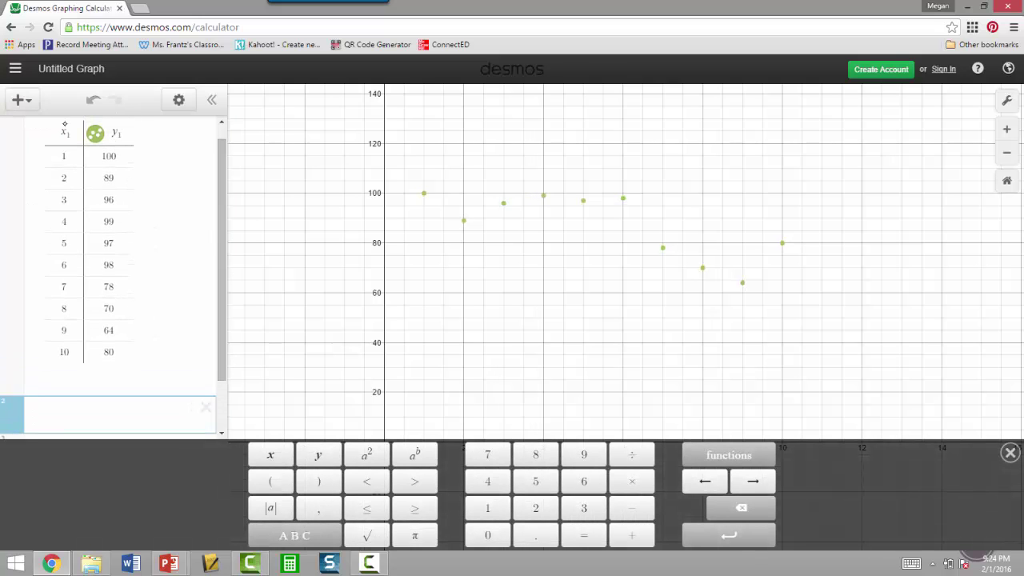
{"action": "type", "text": "y"}
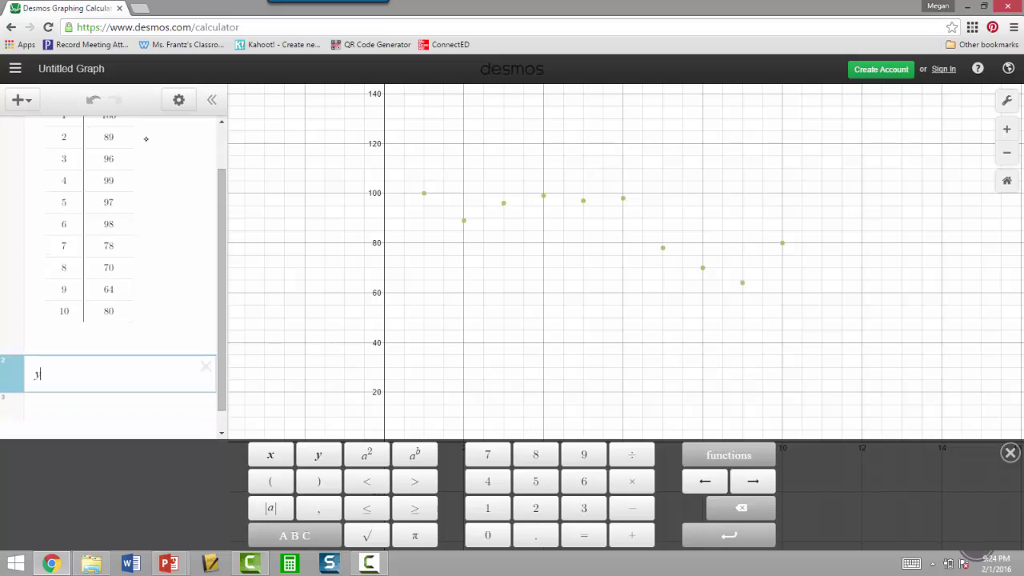
{"action": "type", "text": "1"}
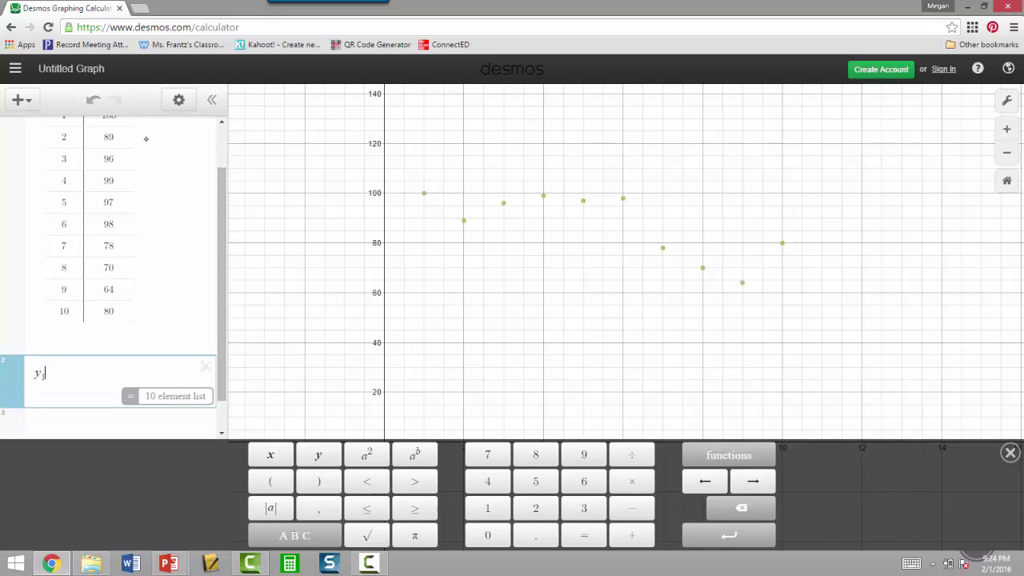
{"action": "type", "text": " ~ m"}
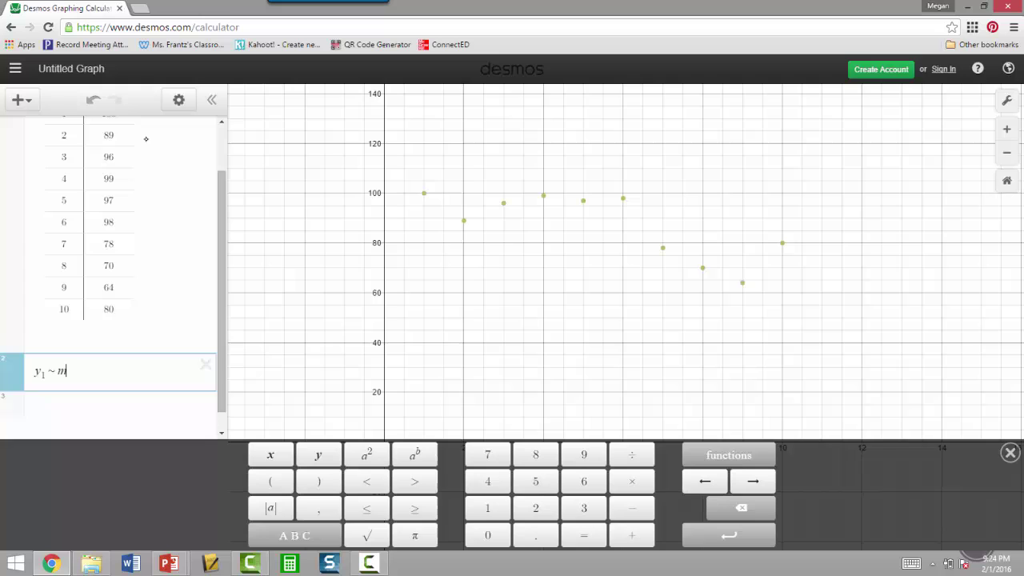
{"action": "type", "text": "x1 "}
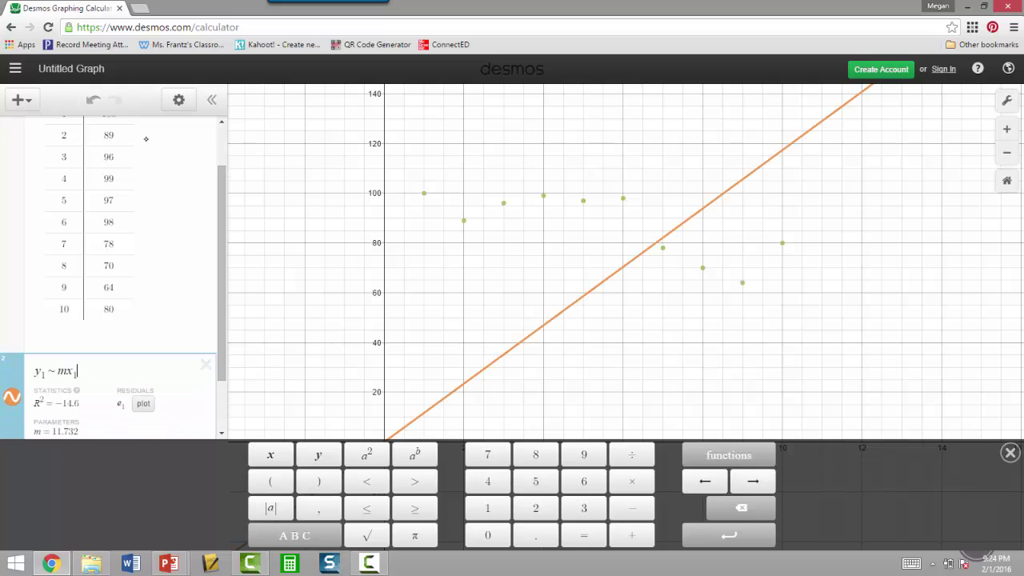
{"action": "type", "text": "+ b"}
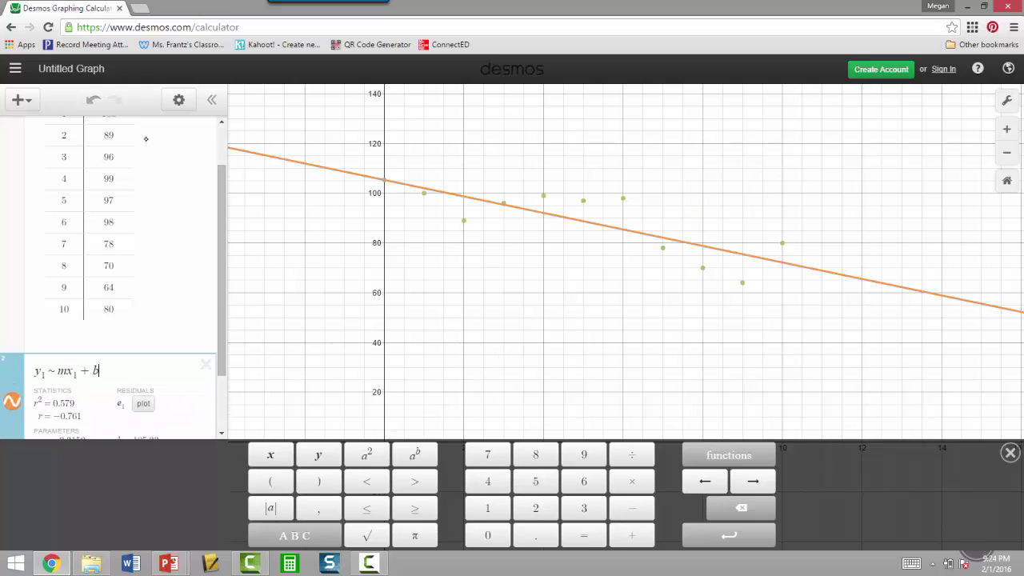
{"action": "scroll", "coordinate": [217, 223], "scroll_direction": "down", "scroll_amount": 1}
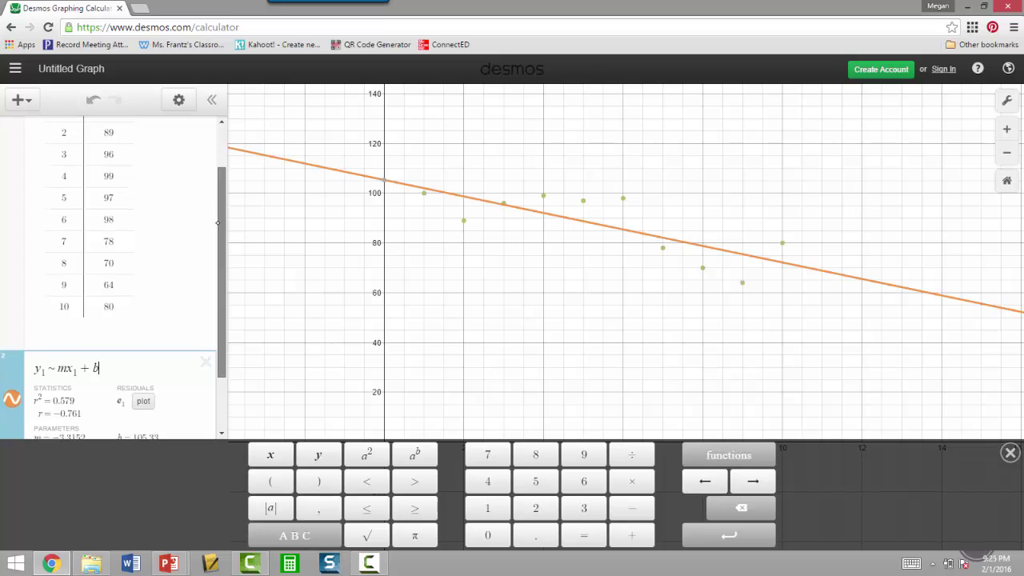
{"action": "scroll", "coordinate": [218, 224], "scroll_direction": "down", "scroll_amount": 2}
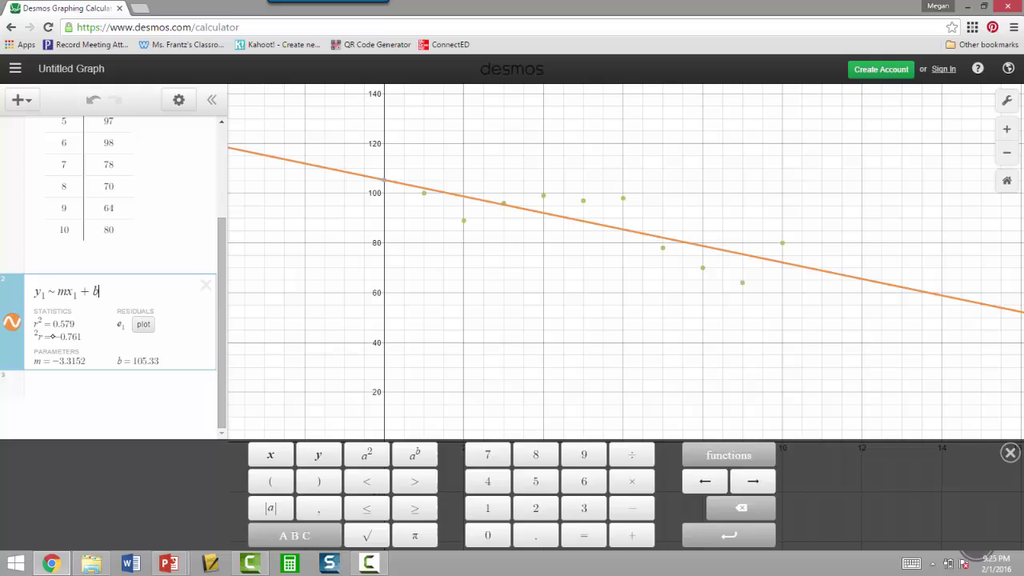
Read the results r = −0.761, m = −3.3152, b = 105.33, then hide the math keypad
{"action": "left_click", "coordinate": [56, 336]}
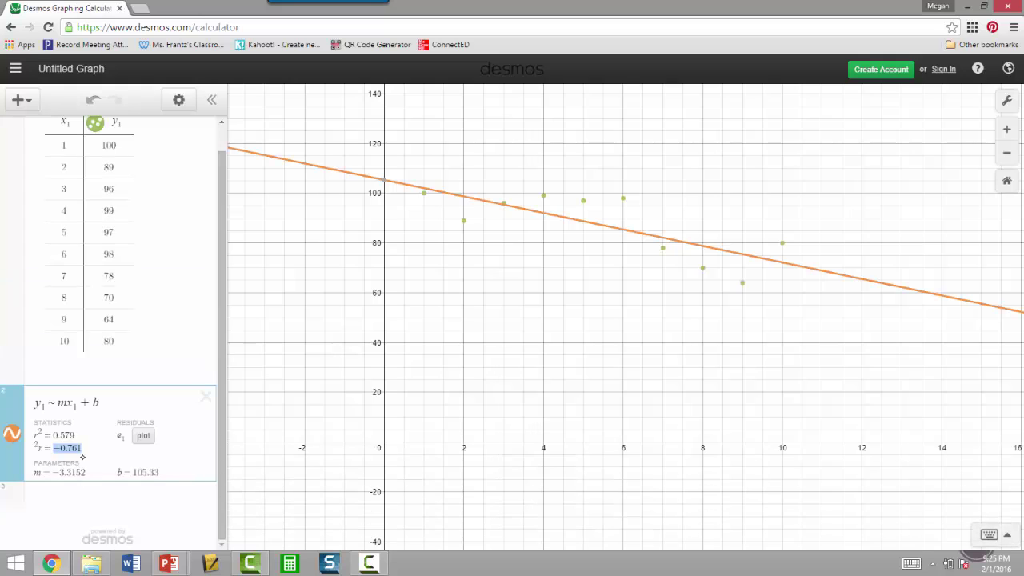
{"action": "left_click", "coordinate": [70, 449]}
{"action": "left_click", "coordinate": [34, 472]}
{"action": "key", "text": "ctrl+a"}
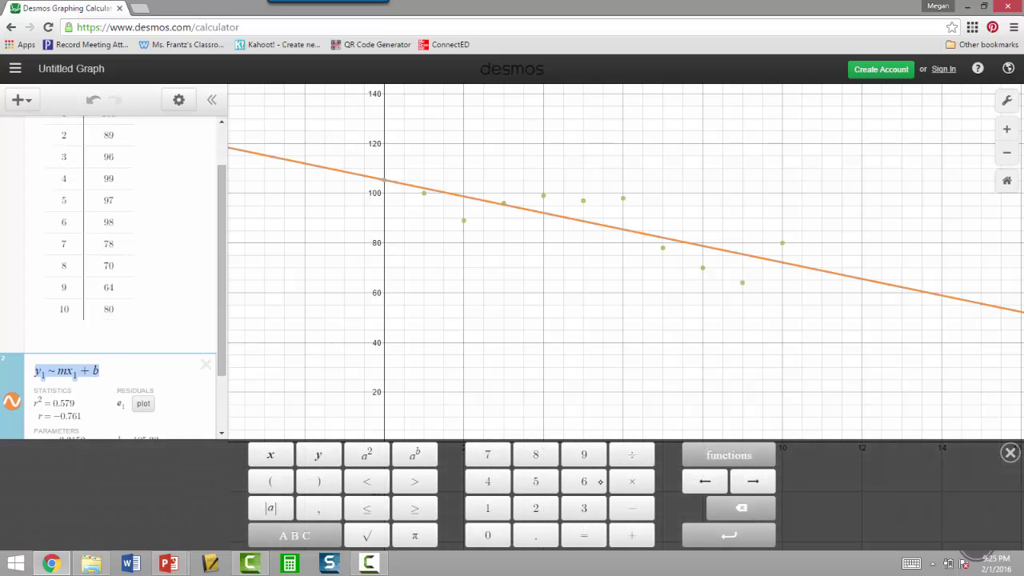
{"action": "left_click", "coordinate": [1010, 452]}
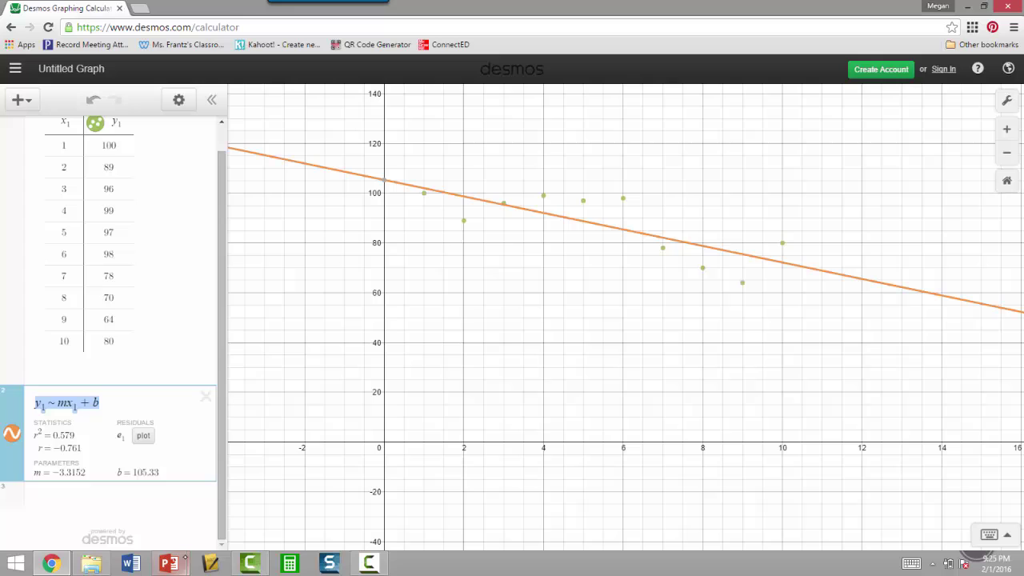
In red ink on the paintball slide, write y = -3.3x + 105.3 and mark Rank as x, Score as y
{"action": "mouse_move", "coordinate": [169, 563]}
{"action": "left_click", "coordinate": [120, 484]}
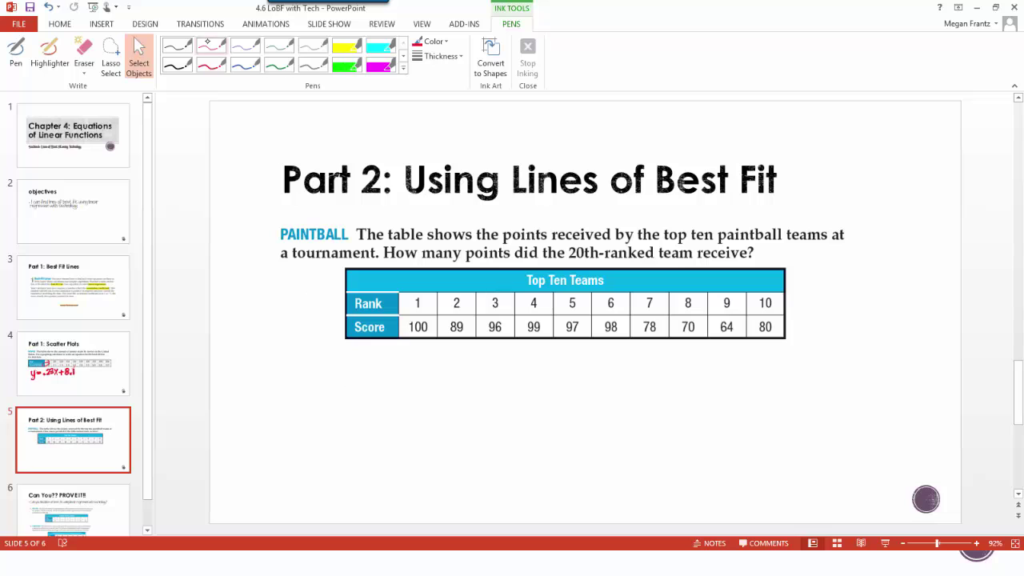
{"action": "left_click", "coordinate": [218, 47]}
{"action": "mouse_move", "coordinate": [315, 381]}
{"action": "left_mouse_down"}
{"action": "mouse_move", "coordinate": [334, 404]}
{"action": "mouse_move", "coordinate": [322, 433]}
{"action": "left_mouse_up"}
{"action": "left_click_drag", "start_coordinate": [354, 388], "coordinate": [370, 386]}
{"action": "mouse_move", "coordinate": [355, 398]}
{"action": "left_mouse_down"}
{"action": "mouse_move", "coordinate": [424, 383]}
{"action": "mouse_move", "coordinate": [413, 393]}
{"action": "left_mouse_up"}
{"action": "mouse_move", "coordinate": [438, 391]}
{"action": "left_mouse_down"}
{"action": "mouse_move", "coordinate": [452, 370]}
{"action": "mouse_move", "coordinate": [450, 392]}
{"action": "mouse_move", "coordinate": [476, 377]}
{"action": "mouse_move", "coordinate": [487, 393]}
{"action": "left_mouse_up"}
{"action": "mouse_move", "coordinate": [487, 368]}
{"action": "left_mouse_down"}
{"action": "mouse_move", "coordinate": [474, 391]}
{"action": "mouse_move", "coordinate": [505, 393]}
{"action": "mouse_move", "coordinate": [515, 381]}
{"action": "mouse_move", "coordinate": [531, 394]}
{"action": "left_mouse_up"}
{"action": "mouse_move", "coordinate": [547, 367]}
{"action": "left_mouse_down"}
{"action": "mouse_move", "coordinate": [560, 368]}
{"action": "mouse_move", "coordinate": [558, 390]}
{"action": "mouse_move", "coordinate": [584, 389]}
{"action": "mouse_move", "coordinate": [598, 364]}
{"action": "mouse_move", "coordinate": [591, 390]}
{"action": "left_mouse_up"}
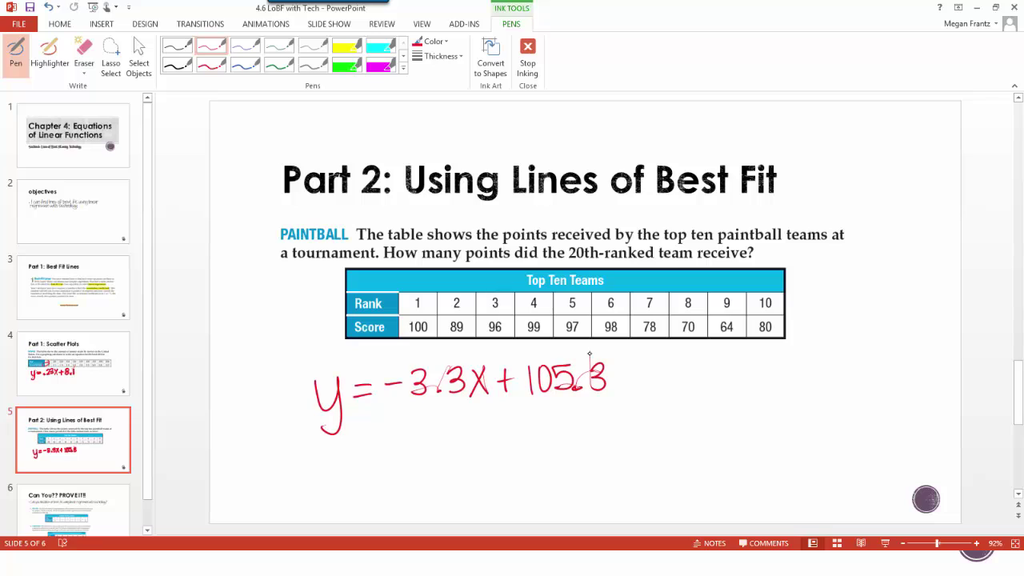
{"action": "mouse_move", "coordinate": [325, 302]}
{"action": "left_mouse_down"}
{"action": "mouse_move", "coordinate": [346, 293]}
{"action": "mouse_move", "coordinate": [345, 308]}
{"action": "left_mouse_up"}
{"action": "left_click_drag", "start_coordinate": [329, 249], "coordinate": [328, 347]}
In blue ink, begin the substitution -3.3(20) + 105.3 below the equation
{"action": "left_click", "coordinate": [261, 40]}
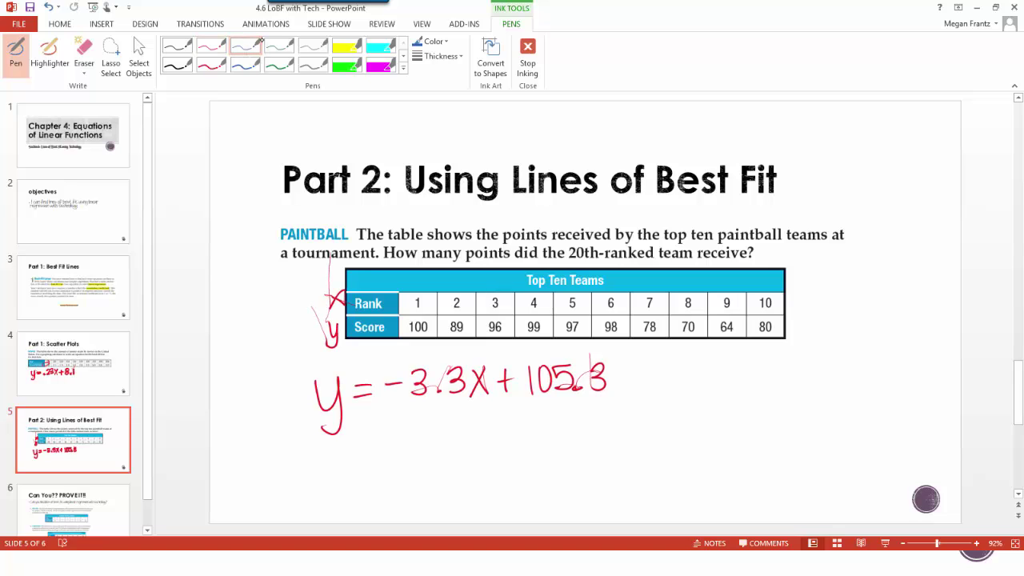
{"action": "left_click_drag", "start_coordinate": [366, 436], "coordinate": [380, 432]}
{"action": "mouse_move", "coordinate": [385, 430]}
{"action": "left_mouse_down"}
{"action": "mouse_move", "coordinate": [419, 422]}
{"action": "mouse_move", "coordinate": [412, 435]}
{"action": "mouse_move", "coordinate": [431, 434]}
{"action": "mouse_move", "coordinate": [468, 419]}
{"action": "mouse_move", "coordinate": [470, 430]}
{"action": "mouse_move", "coordinate": [489, 412]}
{"action": "mouse_move", "coordinate": [520, 421]}
{"action": "left_mouse_up"}
{"action": "left_click", "coordinate": [432, 433]}
{"action": "mouse_move", "coordinate": [513, 413]}
{"action": "left_mouse_down"}
{"action": "mouse_move", "coordinate": [512, 430]}
{"action": "mouse_move", "coordinate": [544, 414]}
{"action": "left_mouse_up"}
{"action": "mouse_move", "coordinate": [552, 412]}
{"action": "left_mouse_down"}
{"action": "mouse_move", "coordinate": [561, 412]}
{"action": "mouse_move", "coordinate": [550, 429]}
{"action": "mouse_move", "coordinate": [592, 418]}
{"action": "mouse_move", "coordinate": [584, 427]}
{"action": "left_mouse_up"}
Complete the blue substitution line with + 105.3 = 39.3
{"action": "left_click", "coordinate": [574, 424]}
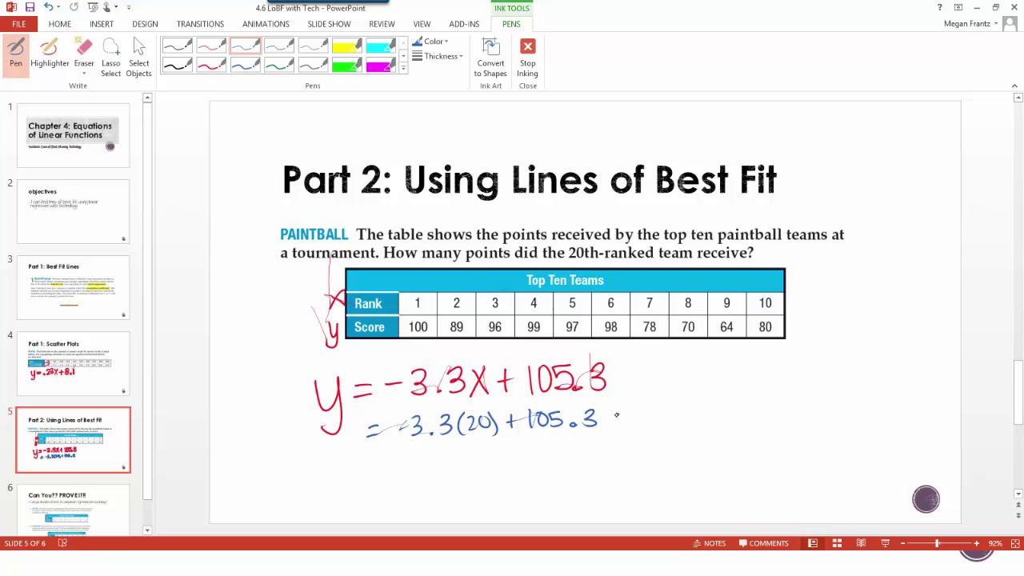
{"action": "left_click_drag", "start_coordinate": [616, 417], "coordinate": [637, 416]}
{"action": "mouse_move", "coordinate": [618, 425]}
{"action": "left_mouse_down"}
{"action": "mouse_move", "coordinate": [677, 416]}
{"action": "mouse_move", "coordinate": [658, 430]}
{"action": "left_mouse_up"}
{"action": "mouse_move", "coordinate": [694, 402]}
{"action": "left_mouse_down"}
{"action": "mouse_move", "coordinate": [709, 432]}
{"action": "mouse_move", "coordinate": [732, 410]}
{"action": "mouse_move", "coordinate": [721, 432]}
{"action": "left_mouse_up"}
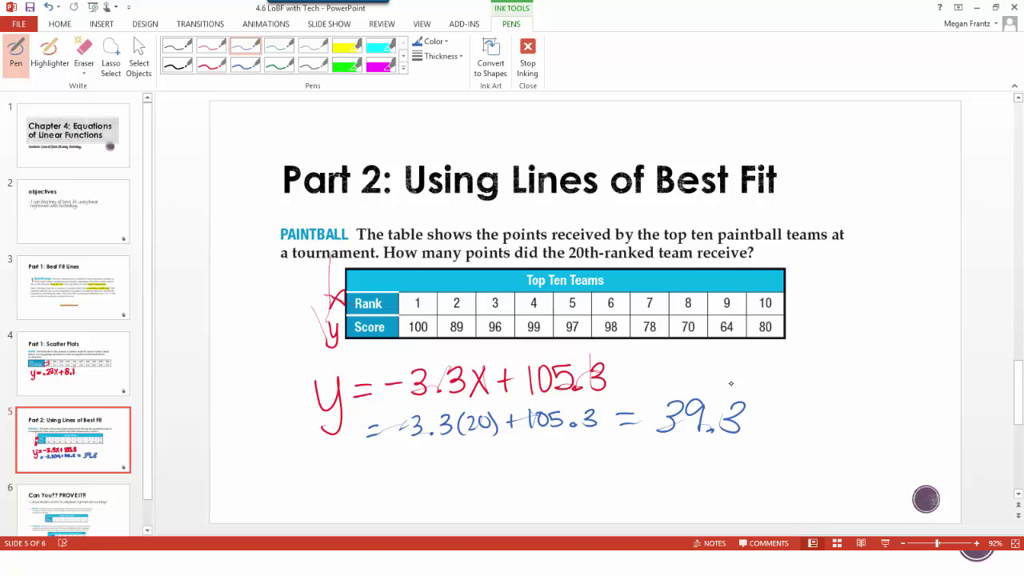
Write 39 to the right of the table and circle it as the answer
{"action": "mouse_move", "coordinate": [812, 284]}
{"action": "left_mouse_down"}
{"action": "mouse_move", "coordinate": [834, 305]}
{"action": "mouse_move", "coordinate": [812, 330]}
{"action": "left_mouse_up"}
{"action": "mouse_move", "coordinate": [849, 288]}
{"action": "left_mouse_down"}
{"action": "mouse_move", "coordinate": [864, 335]}
{"action": "mouse_move", "coordinate": [802, 288]}
{"action": "left_mouse_up"}
{"action": "left_click_drag", "start_coordinate": [805, 347], "coordinate": [853, 258]}
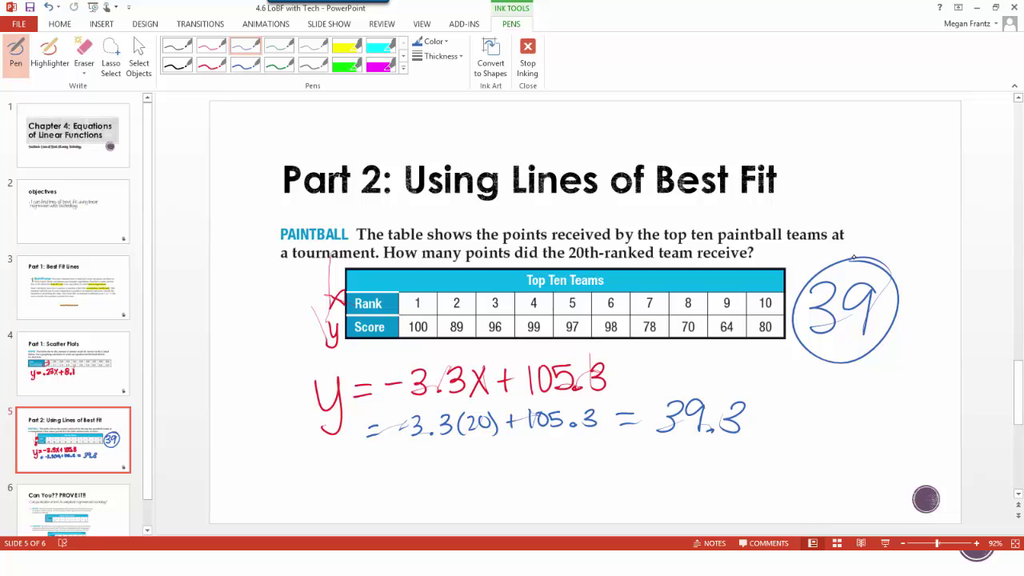
Stop inking and advance to slide 6, "Can You?? PROVE IT!!"
{"action": "key", "text": "Escape"}
{"action": "scroll", "coordinate": [853, 258], "scroll_direction": "down", "scroll_amount": 1}
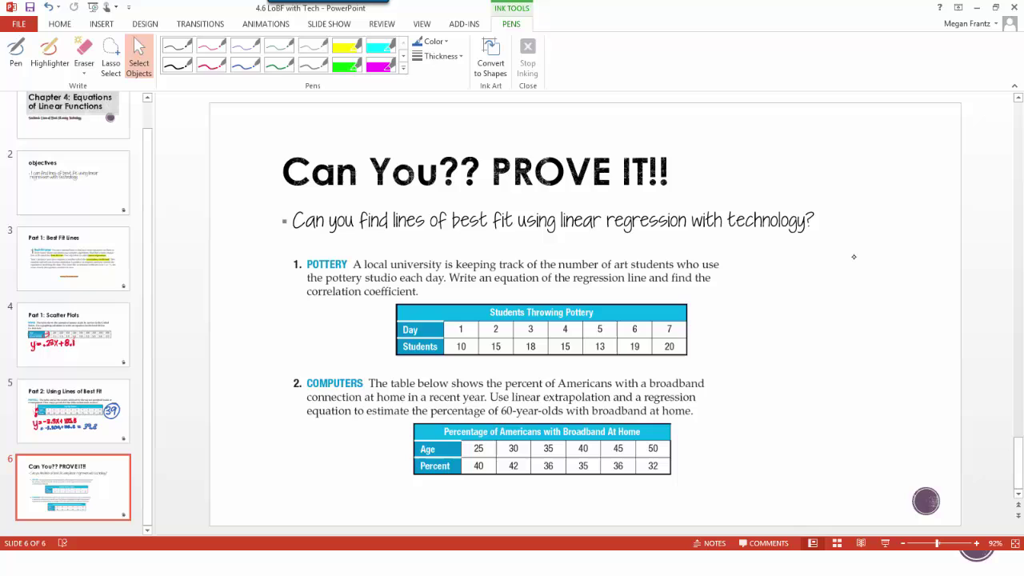